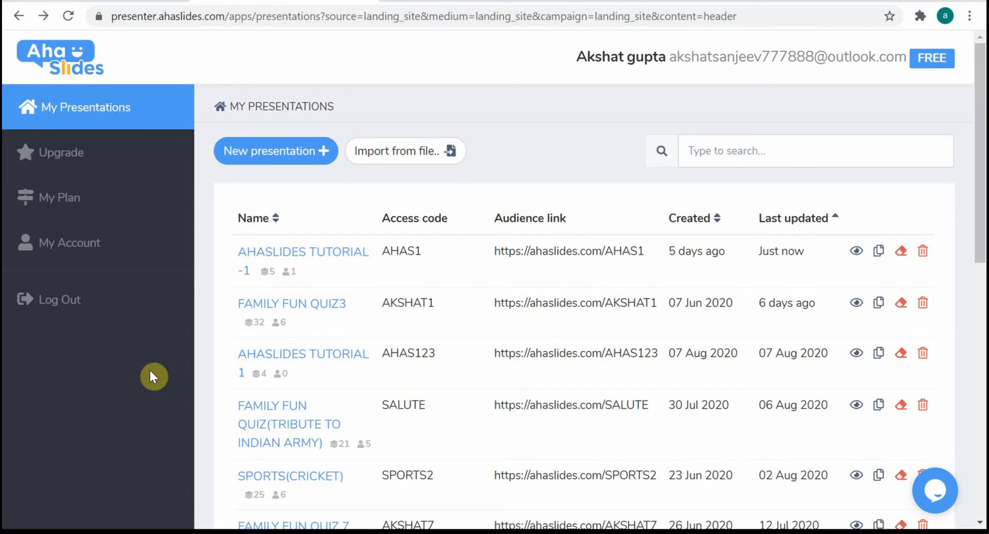
Open the AHASLIDES TUTORIAL -1 presentation and add a Multiple Choice slide right after the QR code slide
left_click(288, 252)
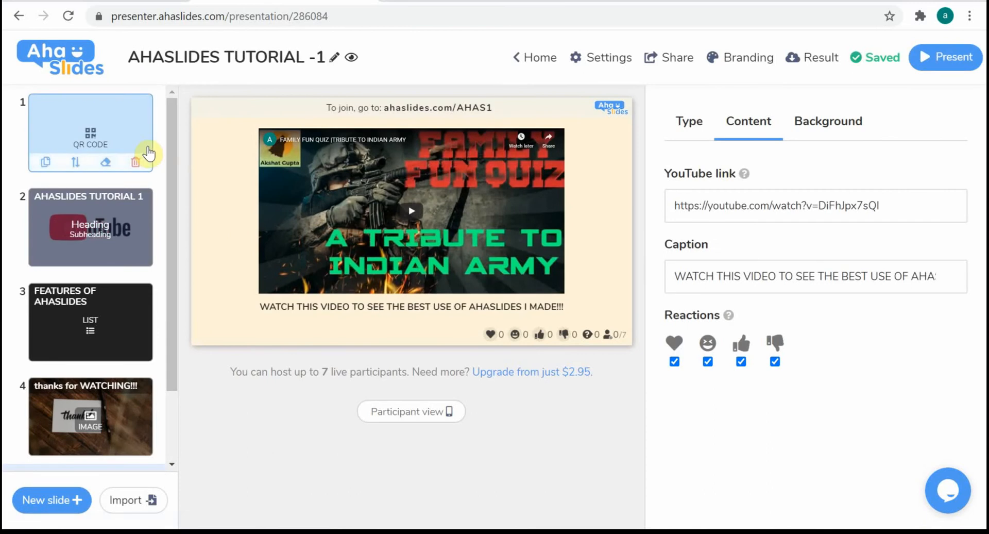
left_click(124, 136)
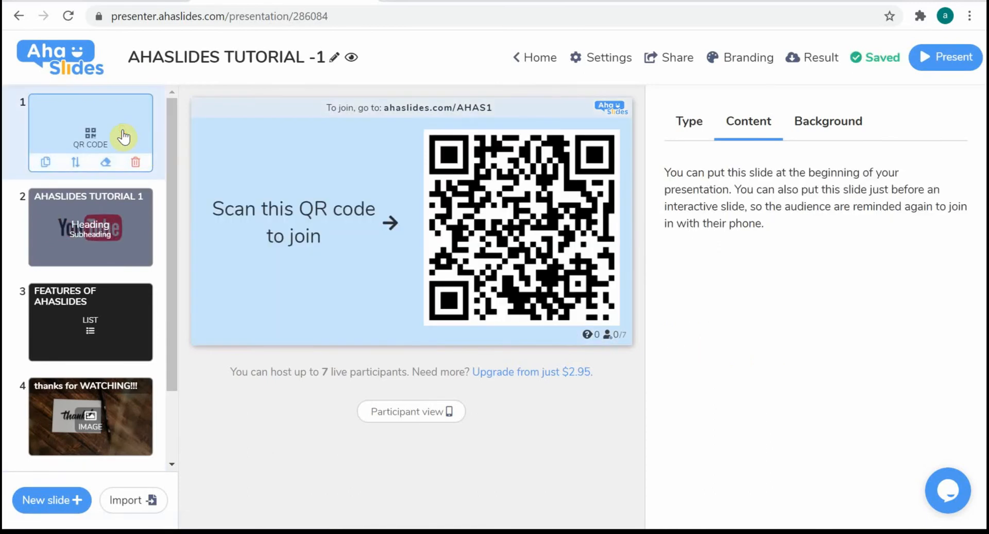
scroll(124, 136, "down", 2)
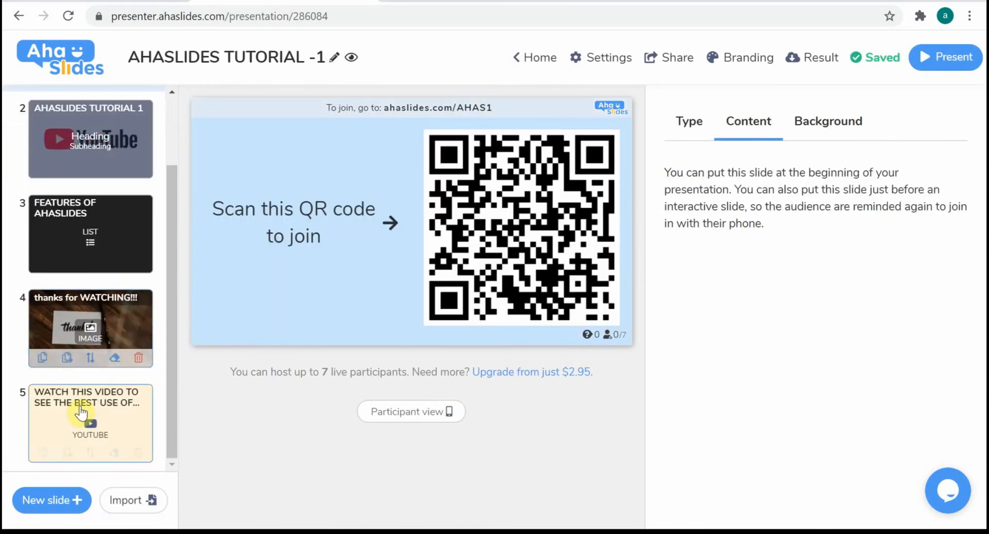
left_click(58, 499)
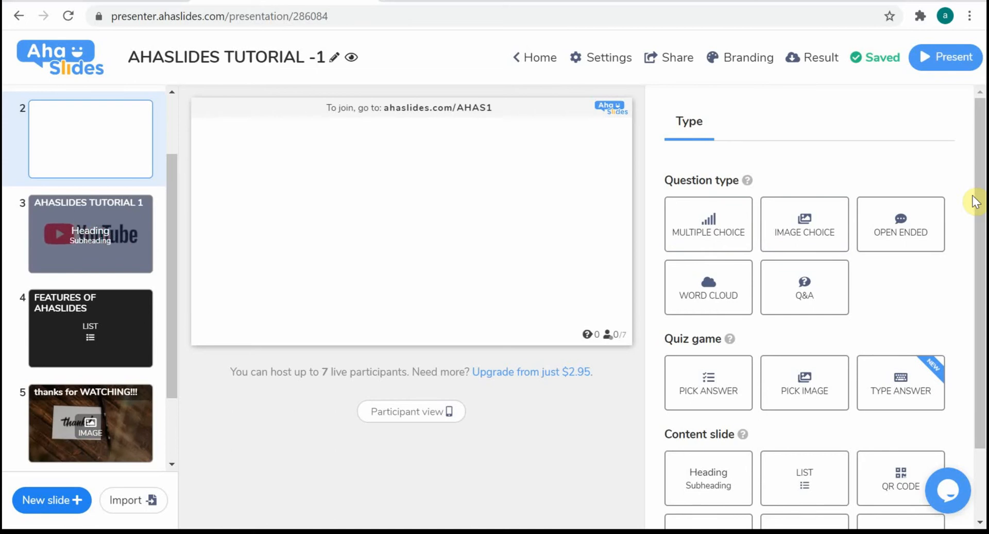
mouse_move(747, 184)
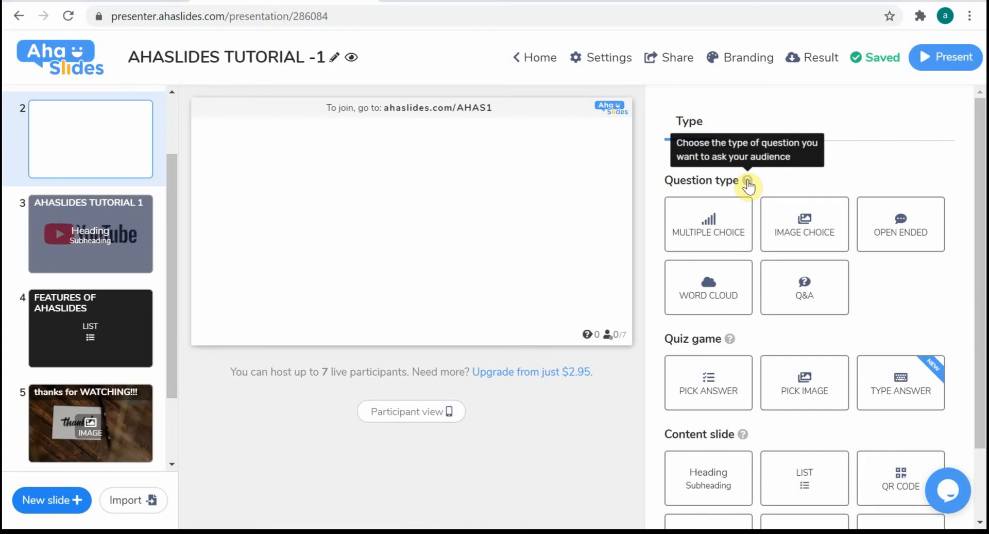
left_click(749, 223)
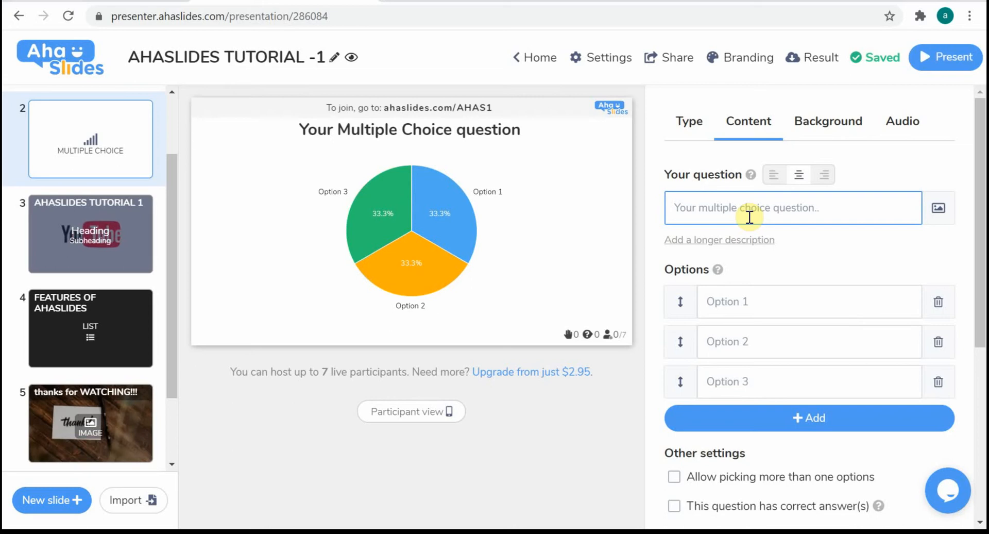
Set the multiple choice question to "How are you?" with the options HAPPY, SAD and ANGRY
left_click(749, 212)
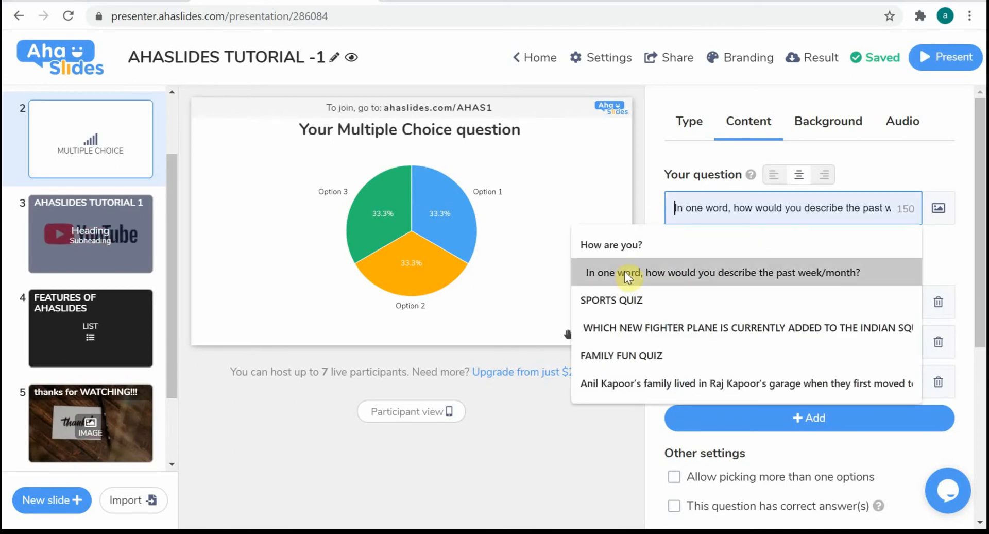
left_click(645, 240)
left_click(747, 306)
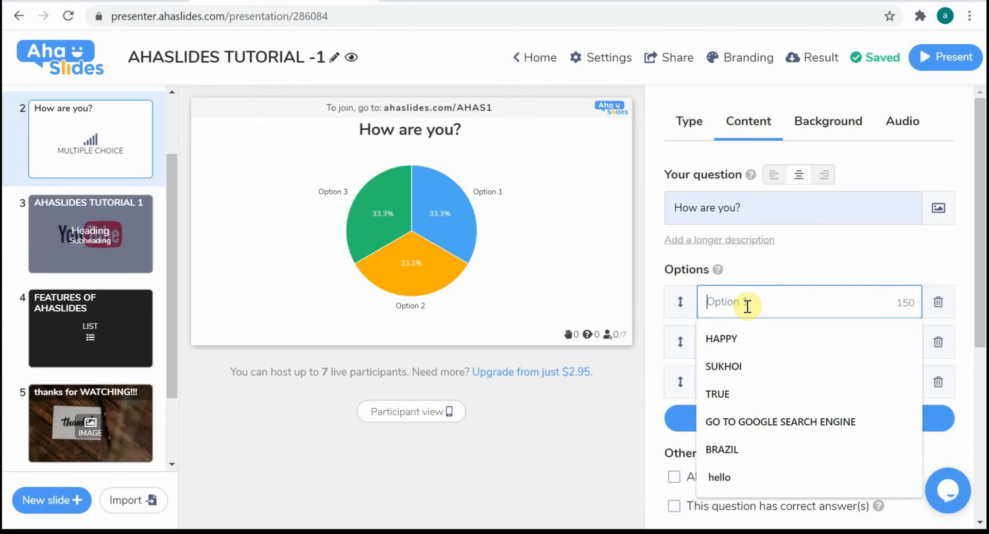
left_click(746, 344)
left_click(746, 356)
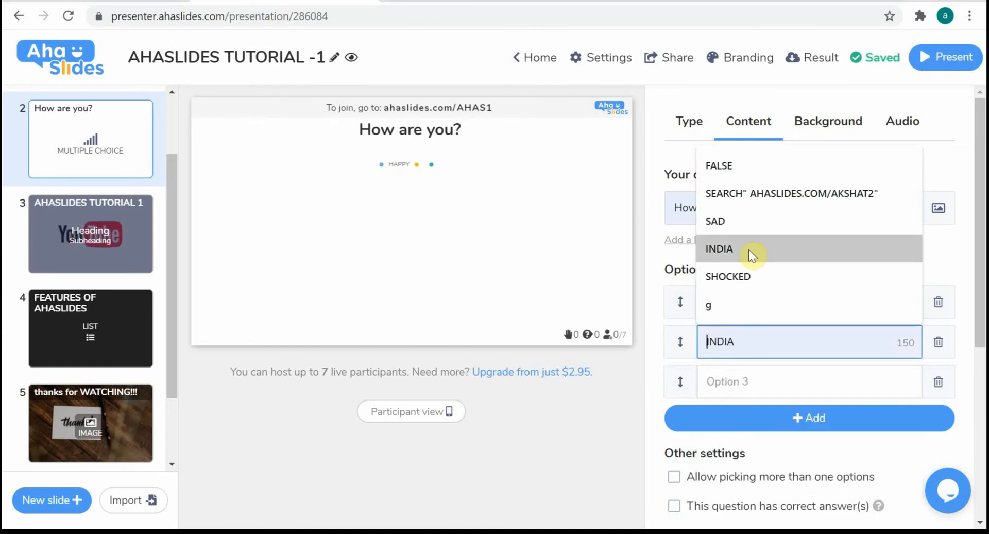
left_click(762, 227)
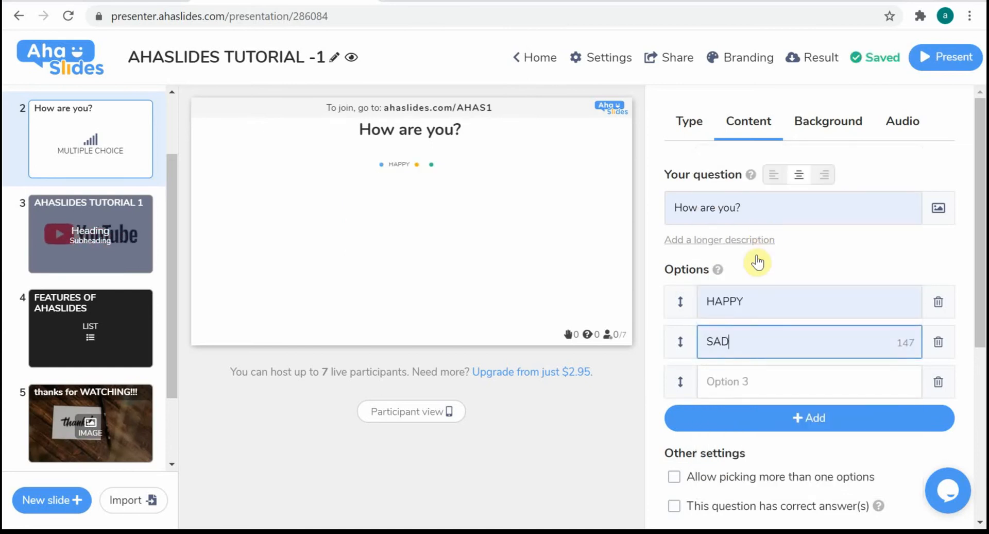
left_click(740, 378)
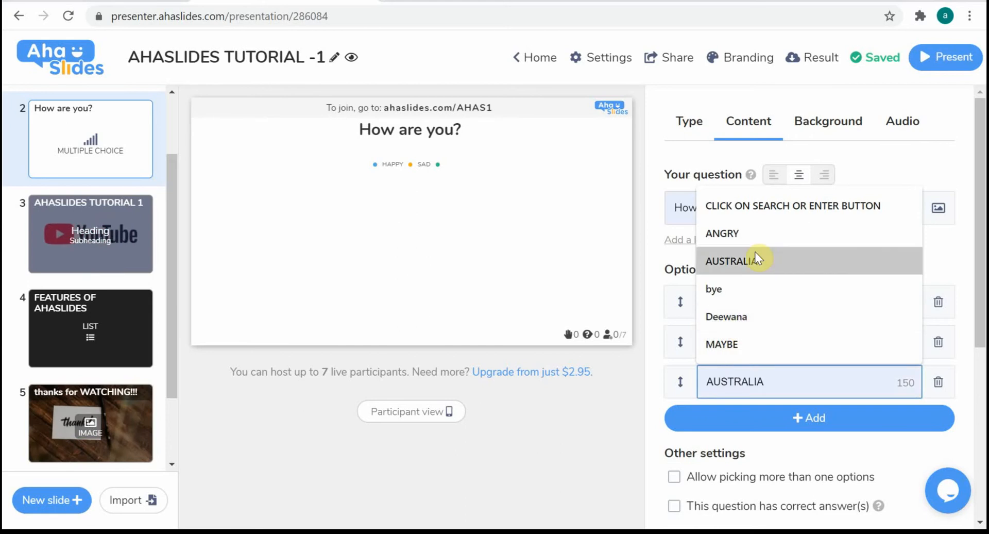
left_click(759, 238)
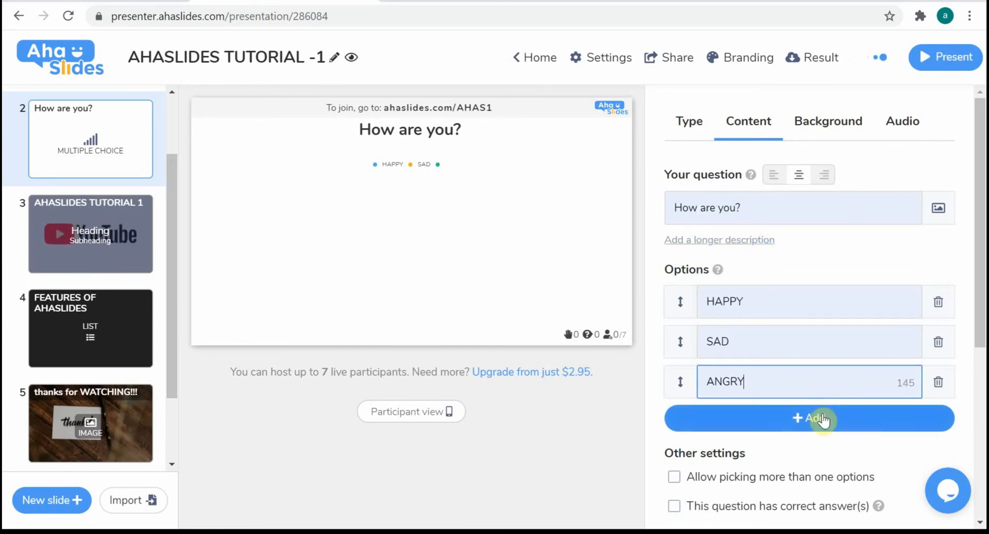
Add a fourth answer option, COOL, to the multiple choice question
left_click(798, 424)
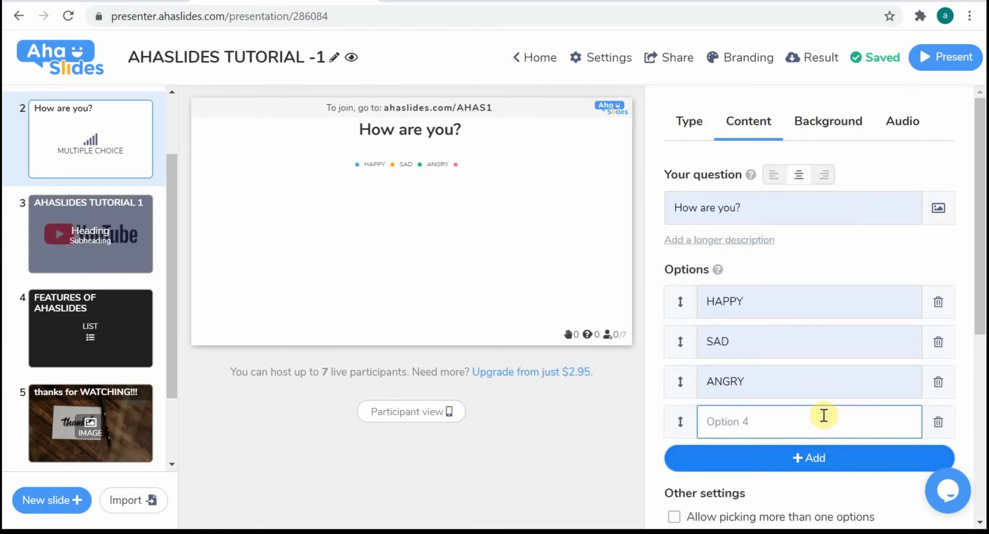
left_click(788, 423)
type("COOL")
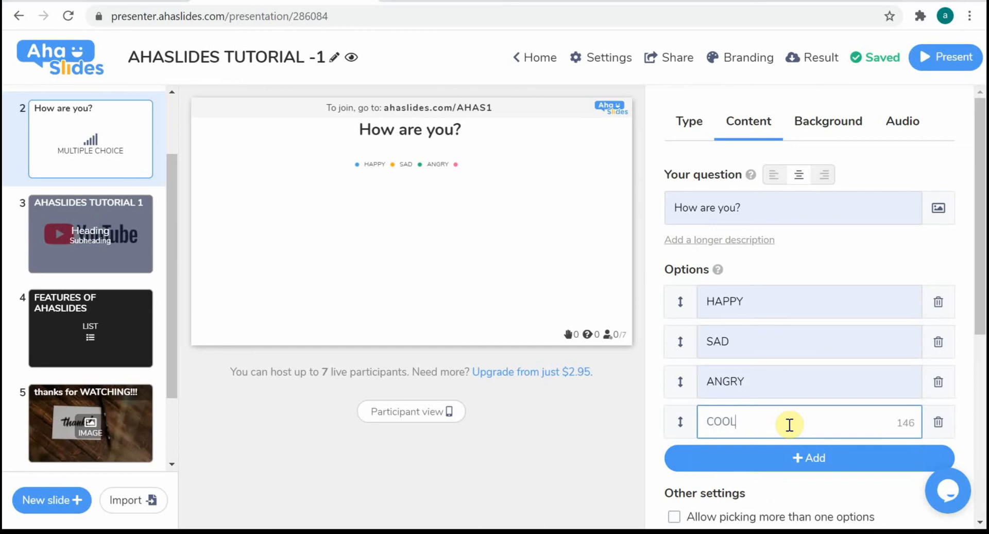
left_click(628, 454)
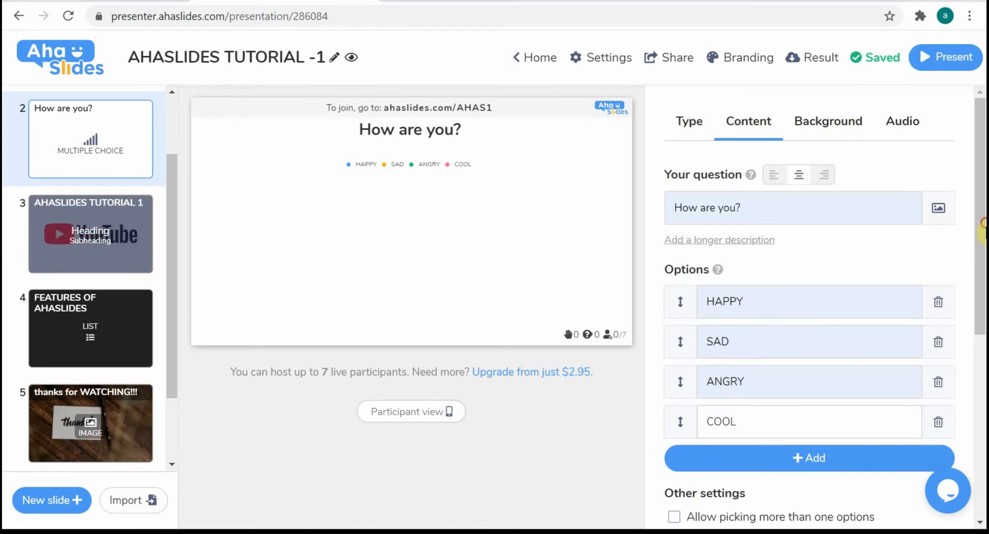
Change the multiple choice question's result layout to Donut
left_click_drag(984, 224, 985, 361)
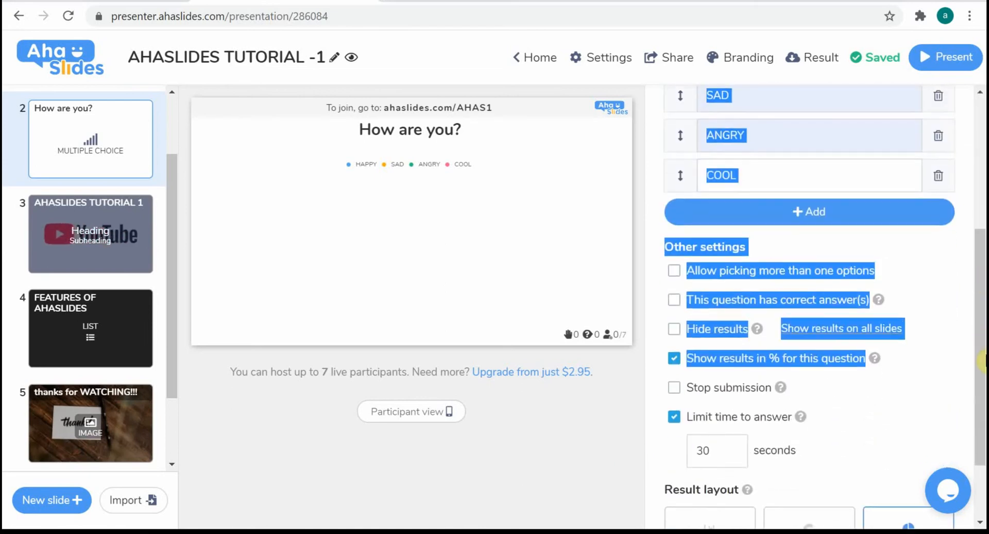
left_click(930, 265)
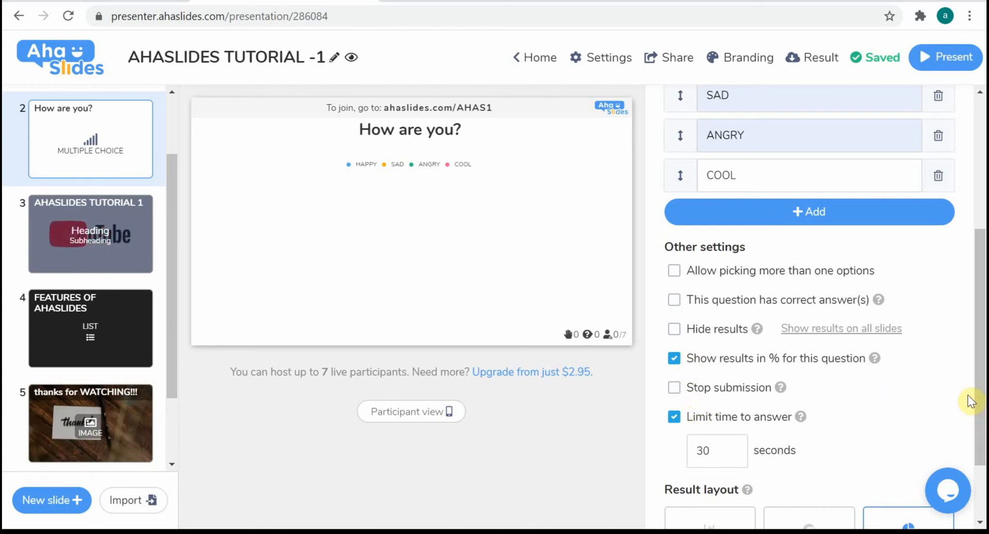
left_click_drag(967, 394, 713, 381)
left_click(822, 379)
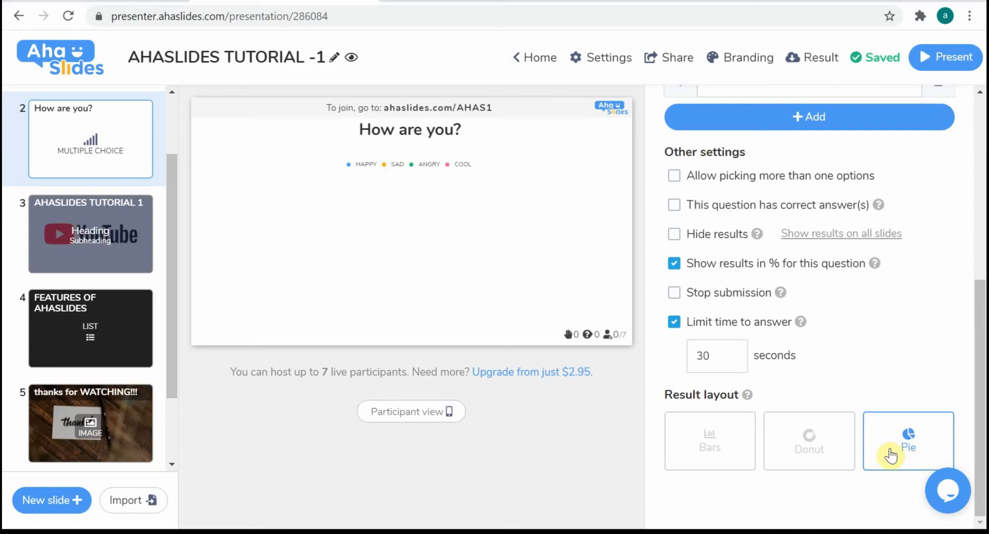
left_click(785, 449)
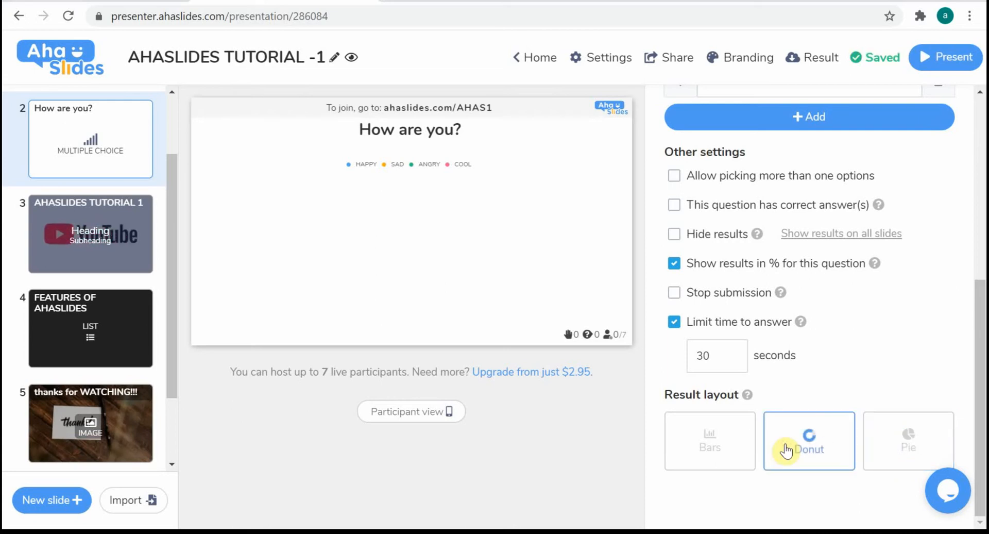
Set the base colour of the multiple choice slide's background to light pink
left_click_drag(979, 371, 975, 5)
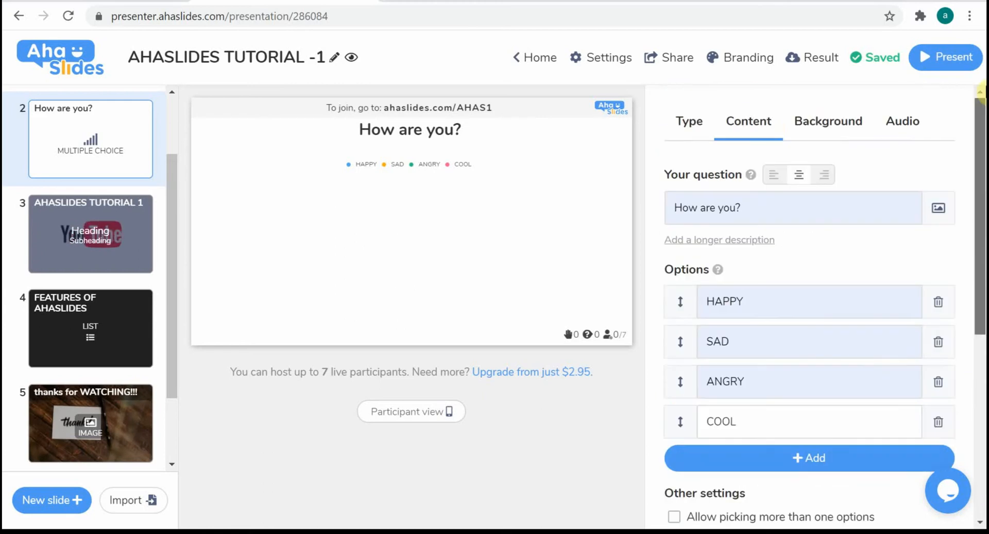
left_click(804, 124)
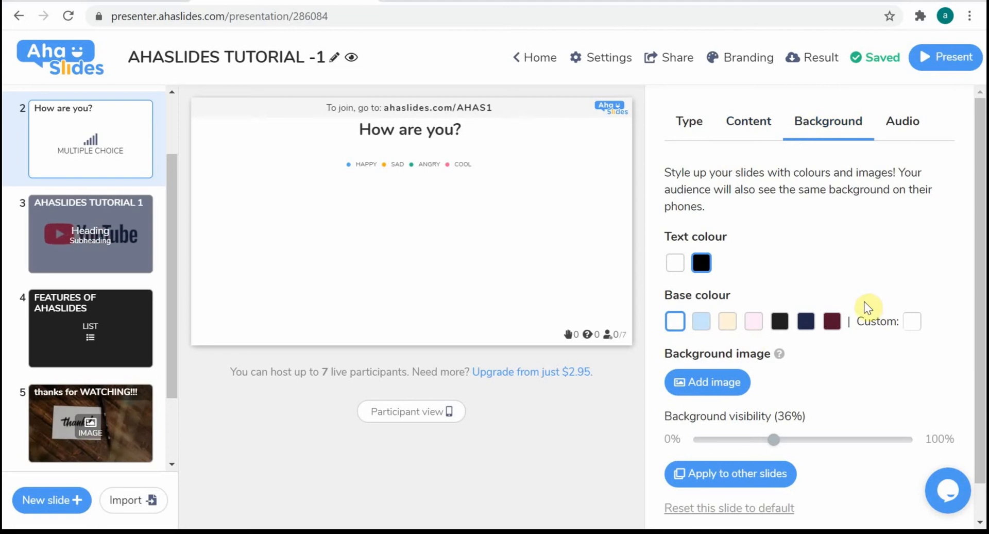
left_click(758, 321)
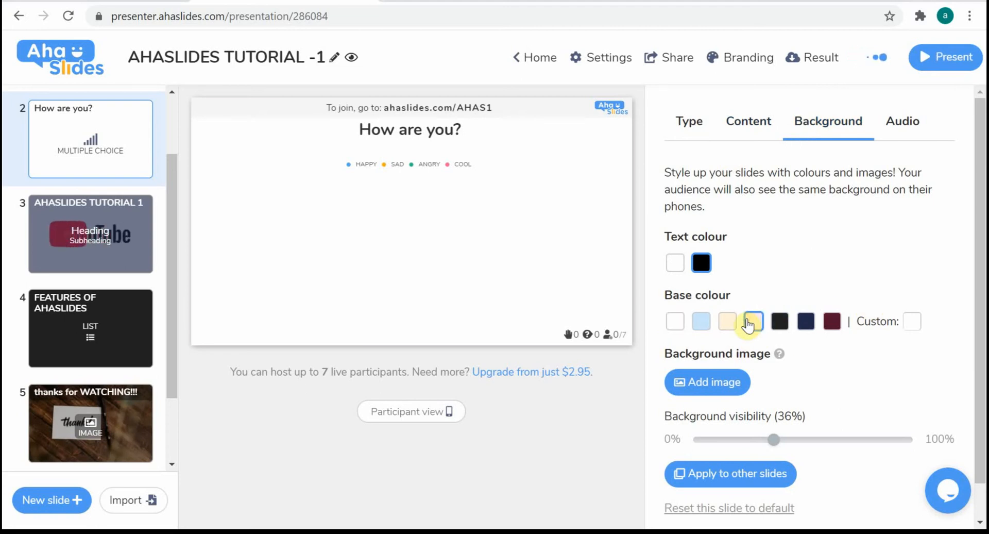
Move the "How are you?" multiple choice slide to position 6, at the end of the presentation
left_click_drag(171, 270, 209, 425)
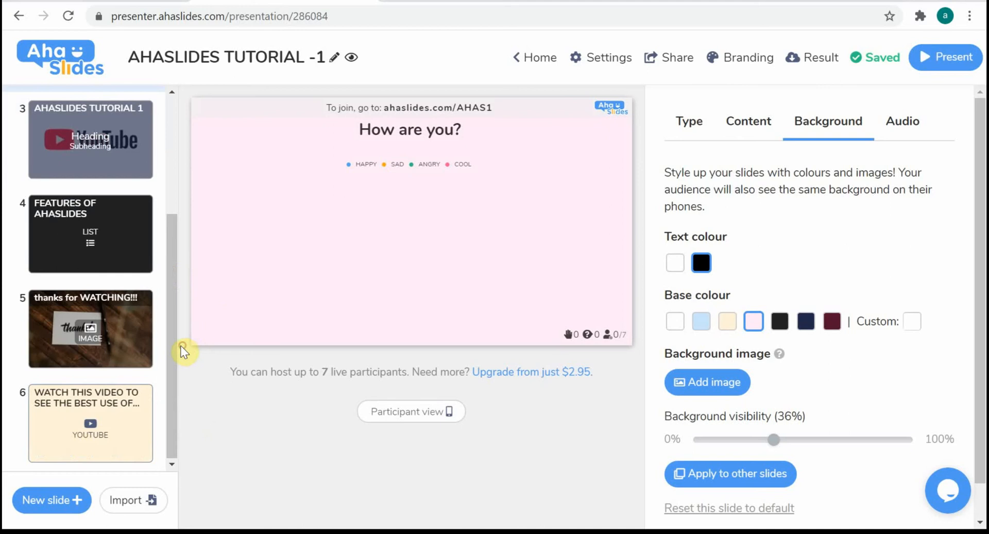
left_click_drag(178, 345, 174, 155)
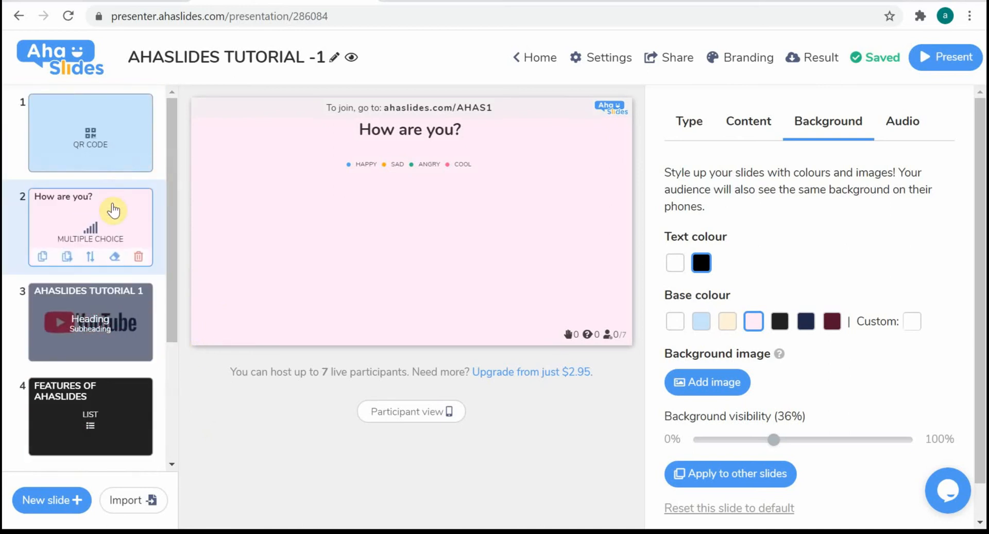
left_click(89, 260)
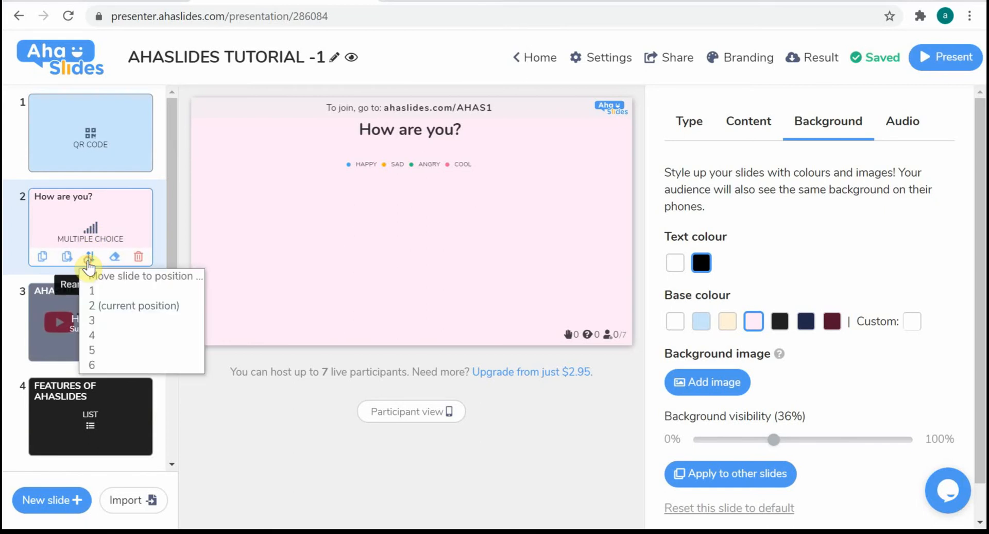
left_click(110, 363)
left_click_drag(175, 284, 184, 529)
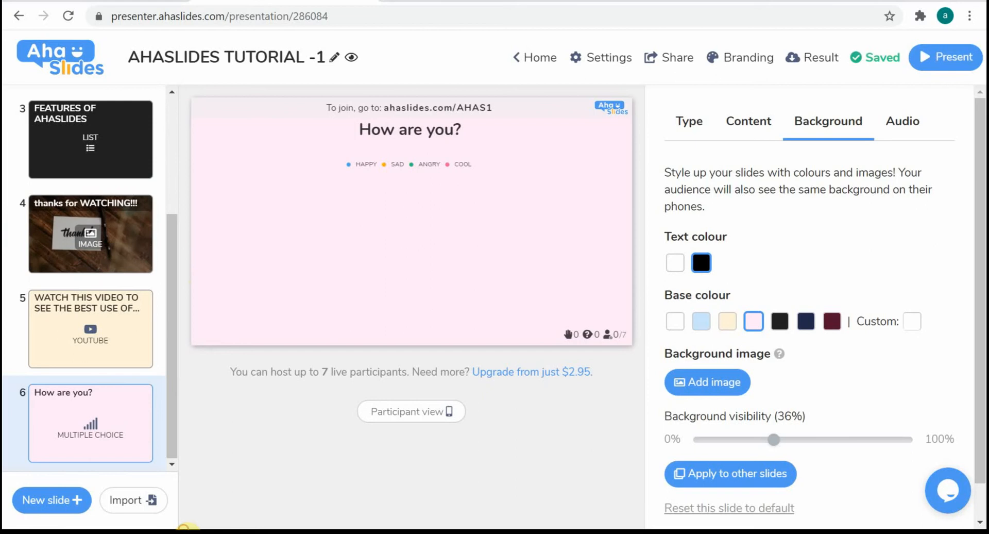
Add an Image Choice slide after slide 6 and set its question to "How are you?"
left_click(35, 496)
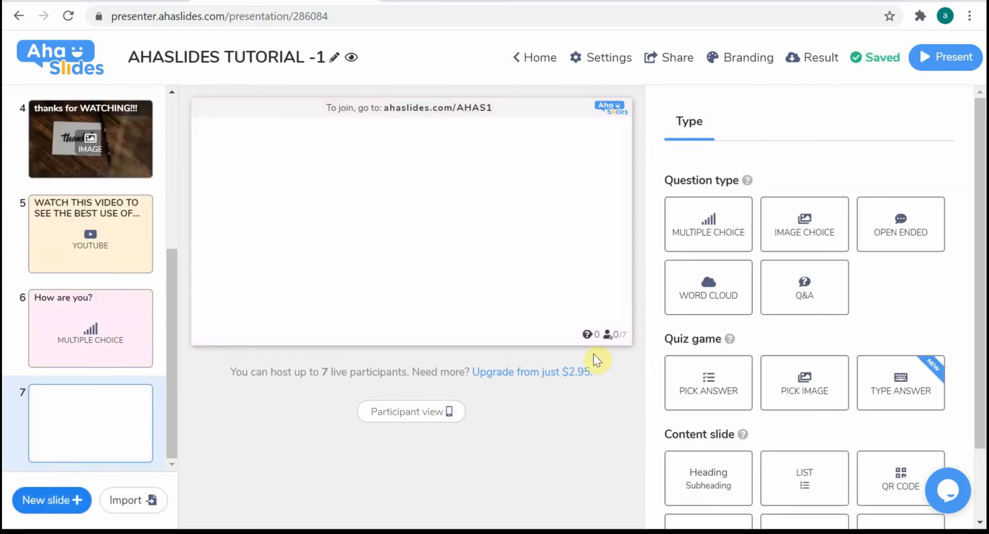
left_click(791, 231)
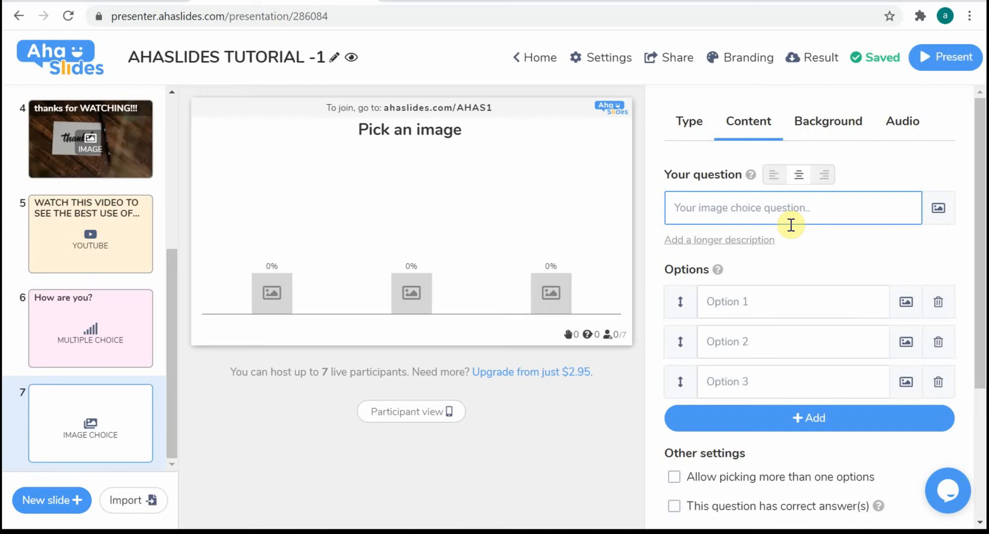
left_click(783, 213)
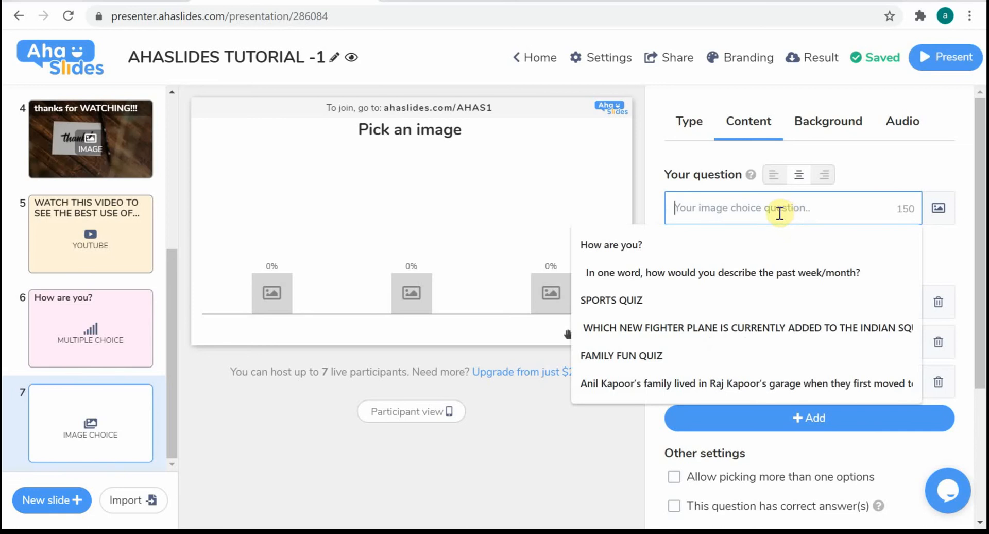
left_click(600, 258)
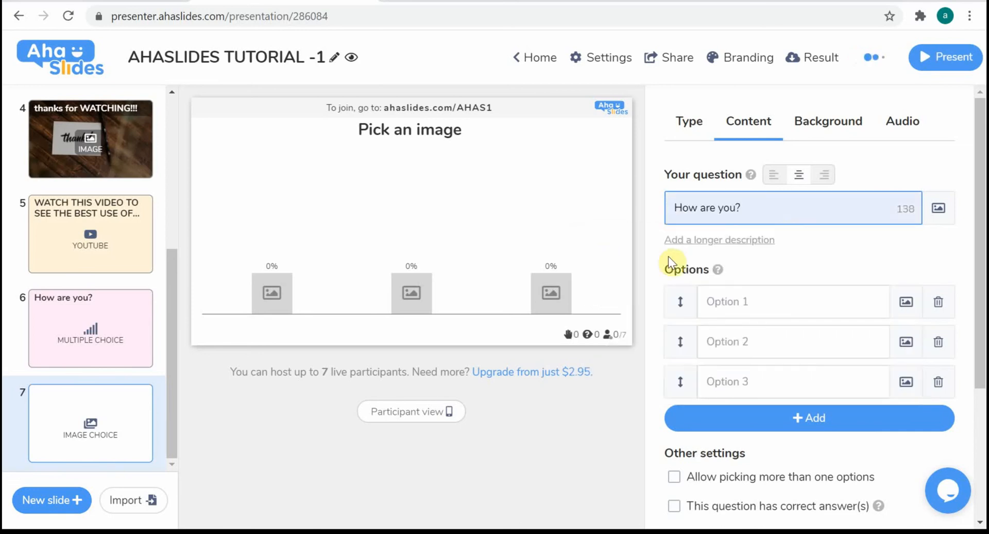
Fill in the image choice question's three options as HAPPY, SAD and ANGRY
left_click(715, 308)
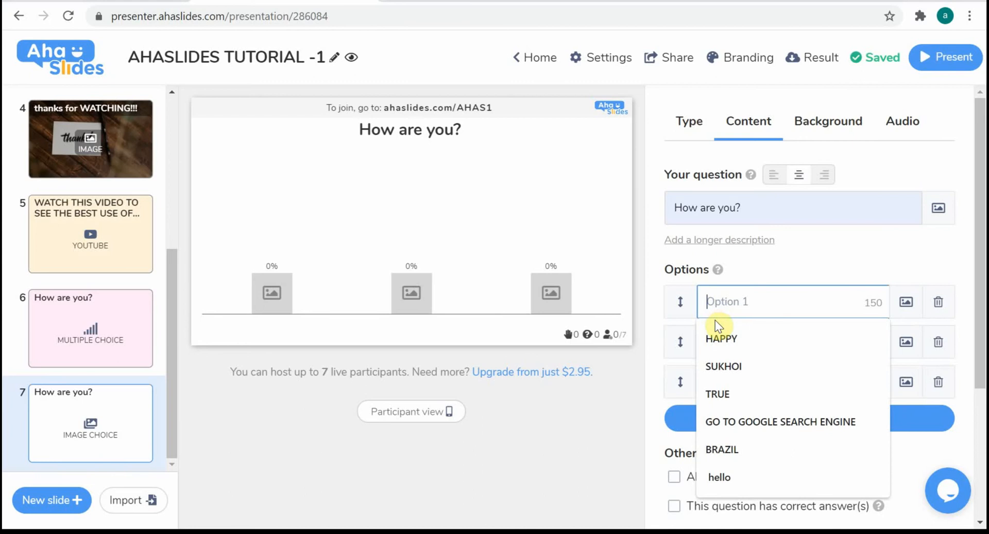
left_click(716, 336)
left_click(721, 349)
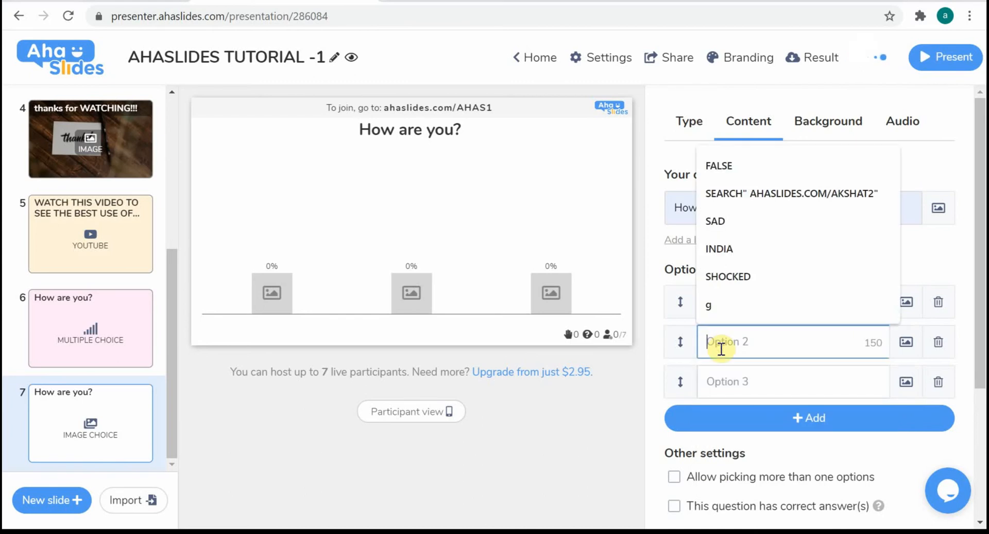
type("SAD")
left_click(725, 380)
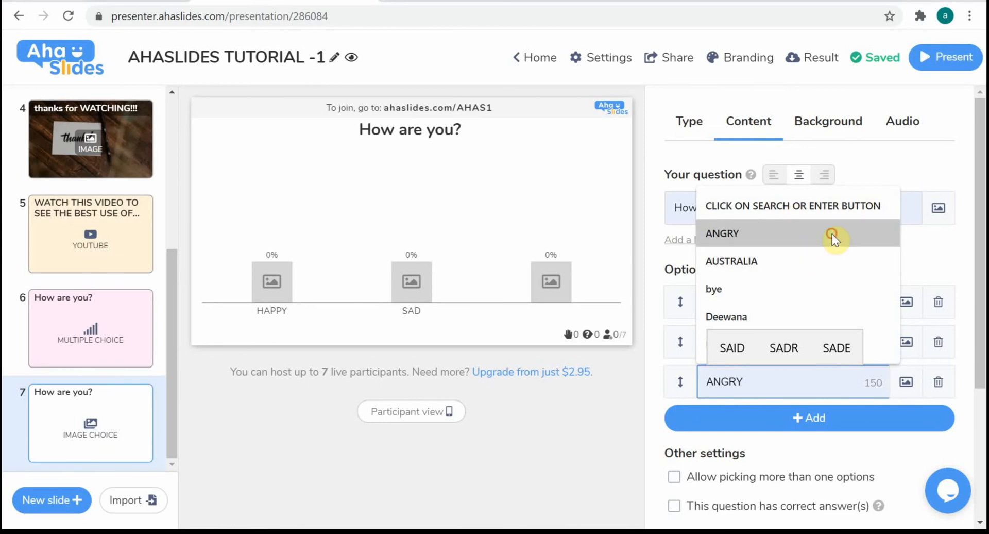
left_click(832, 234)
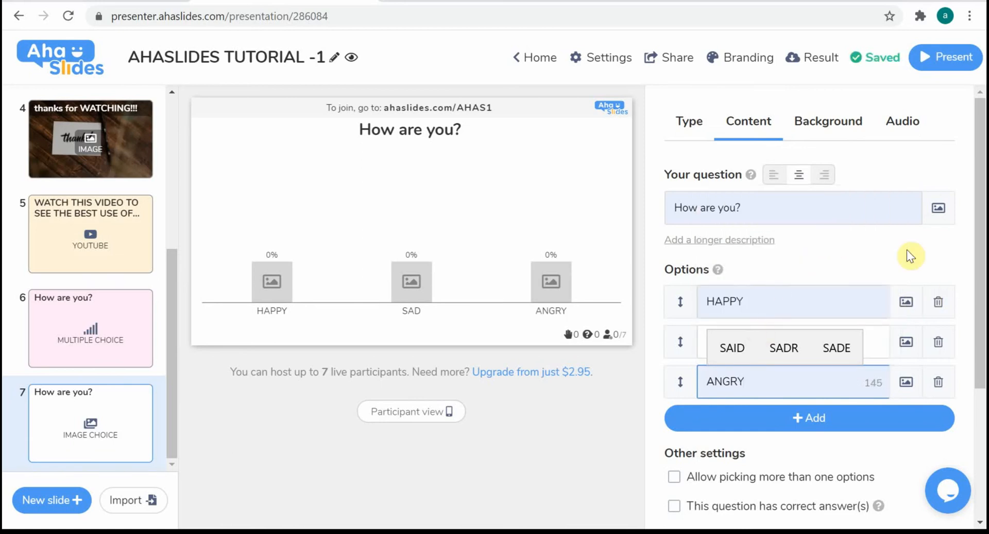
Add a photo library image to the HAPPY option: search for HAPPY and save the cheering man in a red sweater uncropped
left_click(906, 303)
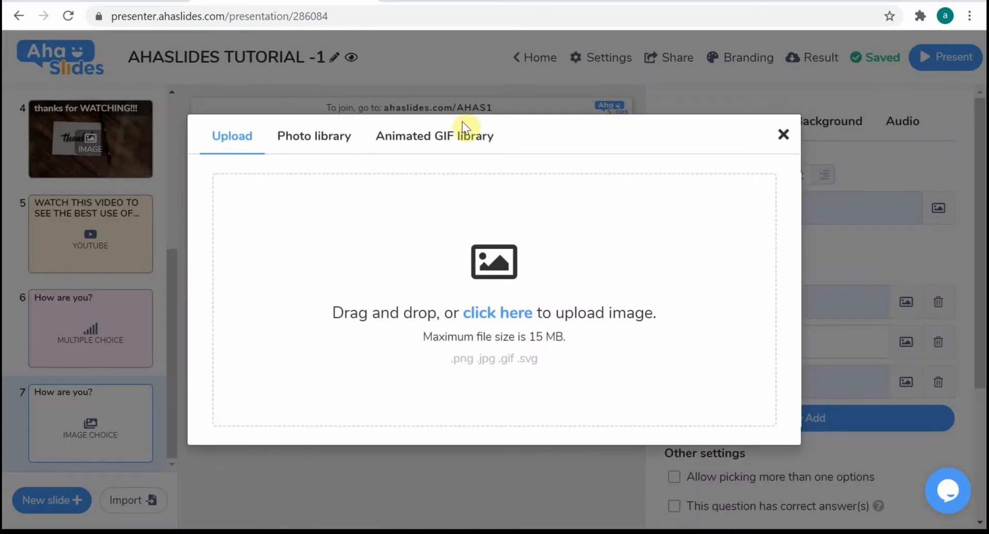
left_click(315, 136)
left_click(304, 187)
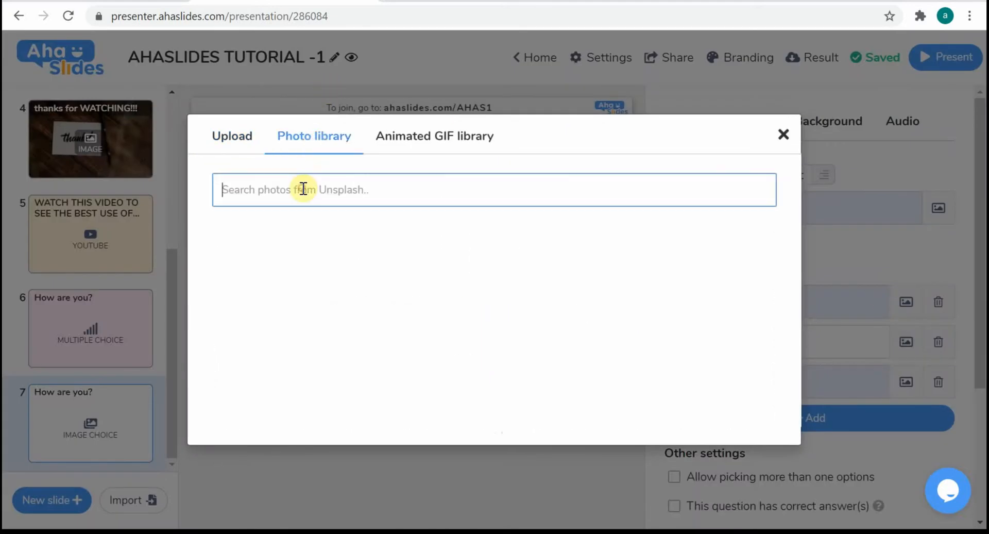
type("HAPPY")
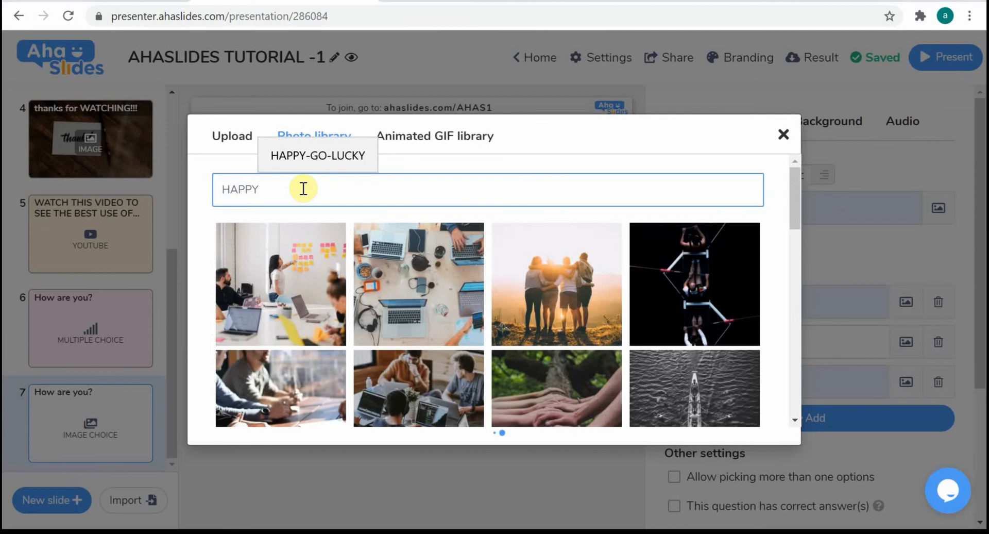
left_click(399, 291)
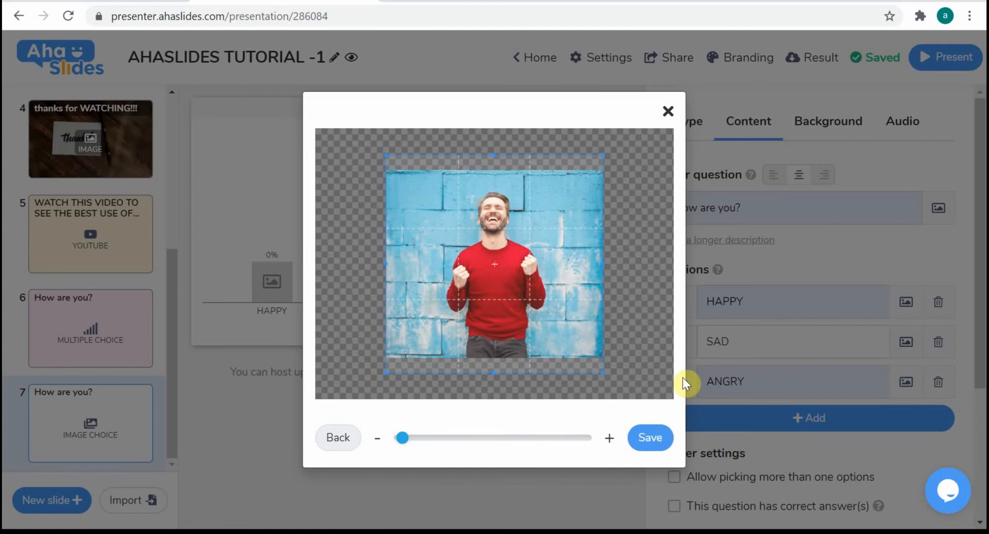
left_click(647, 439)
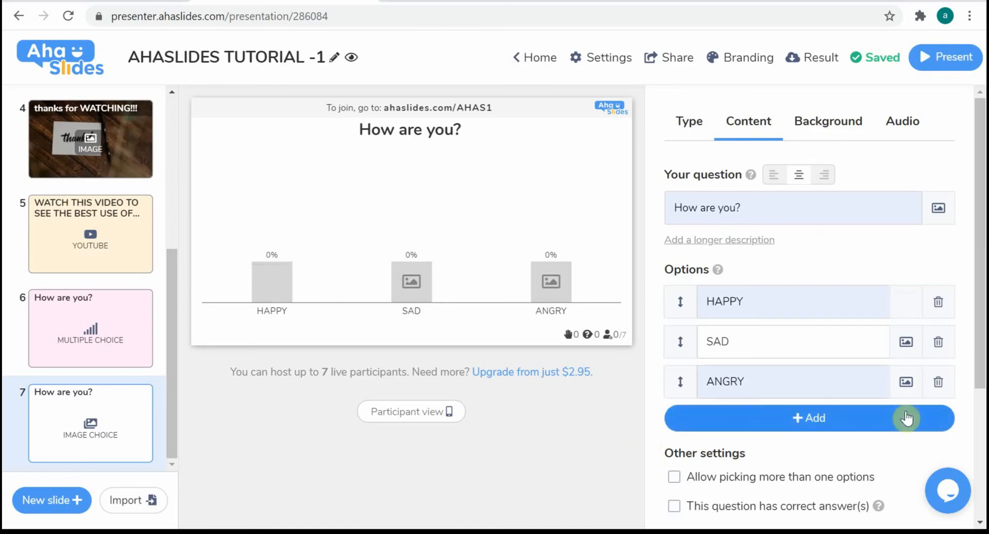
Add a photo library image to the SAD option: search for SAD and save the dark photo of a man in a leather armchair
left_click(911, 342)
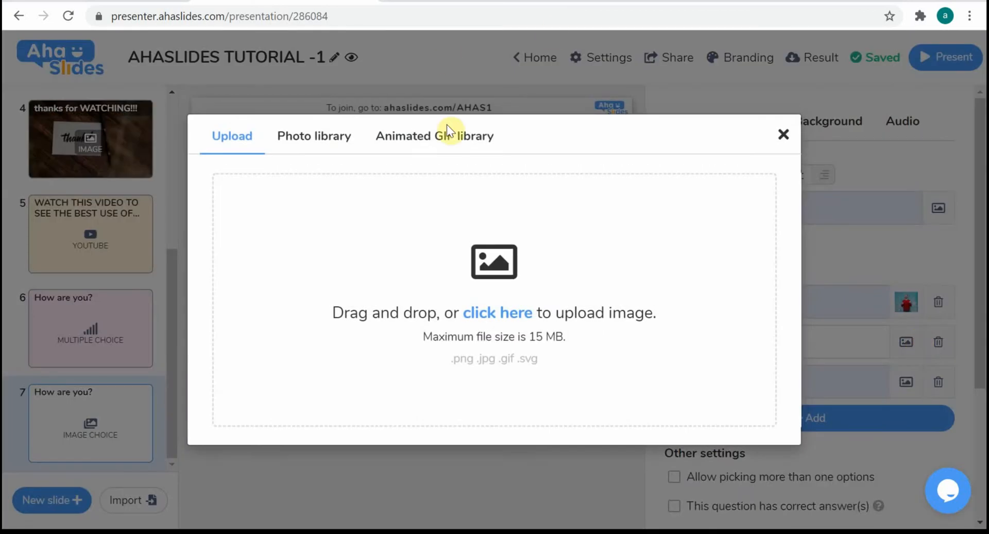
left_click_drag(310, 153, 338, 125)
left_click(338, 125)
left_click(336, 133)
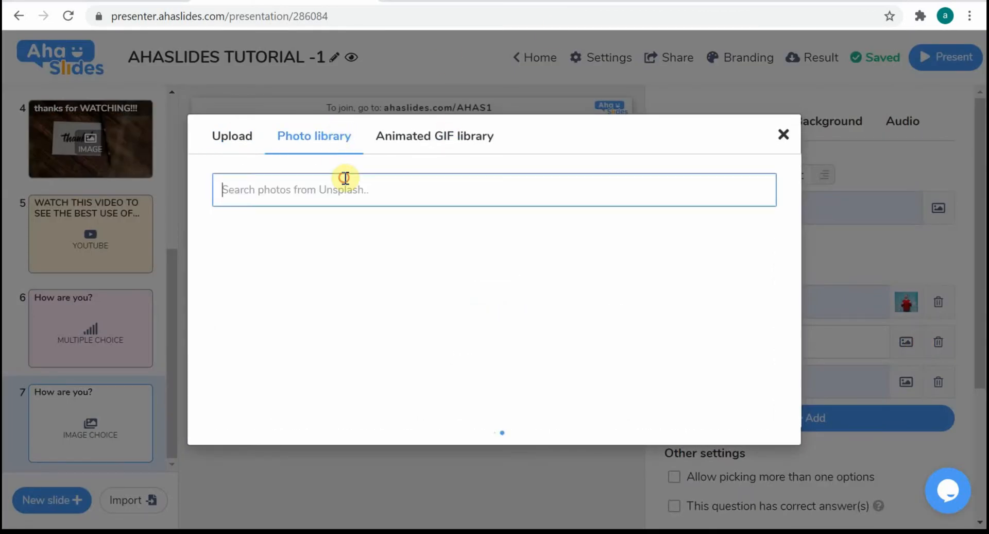
type("SAD")
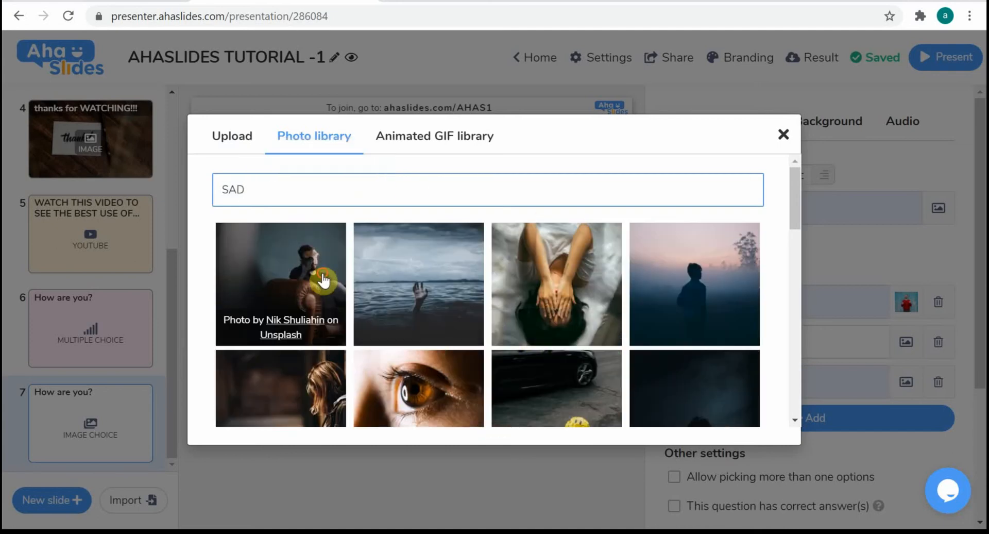
left_click(323, 279)
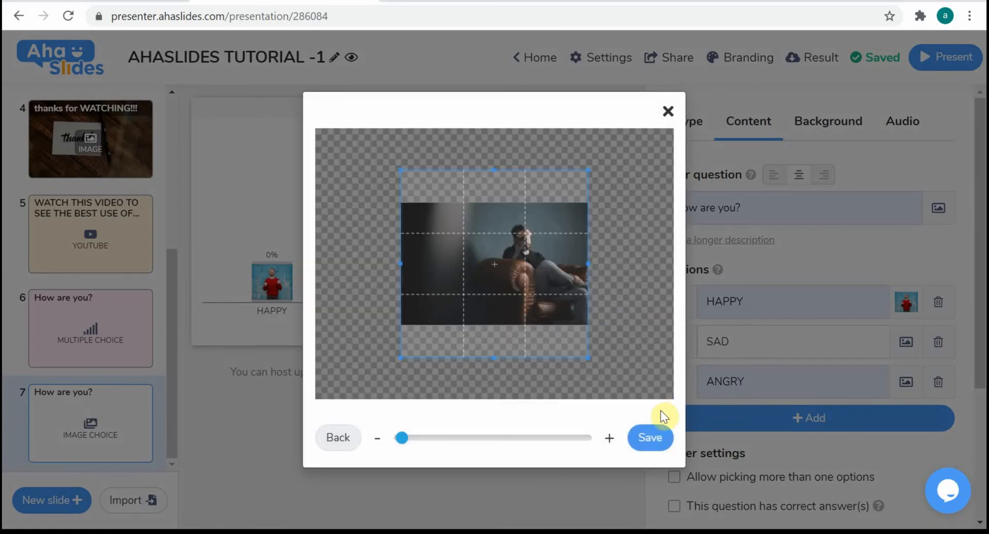
left_click(663, 435)
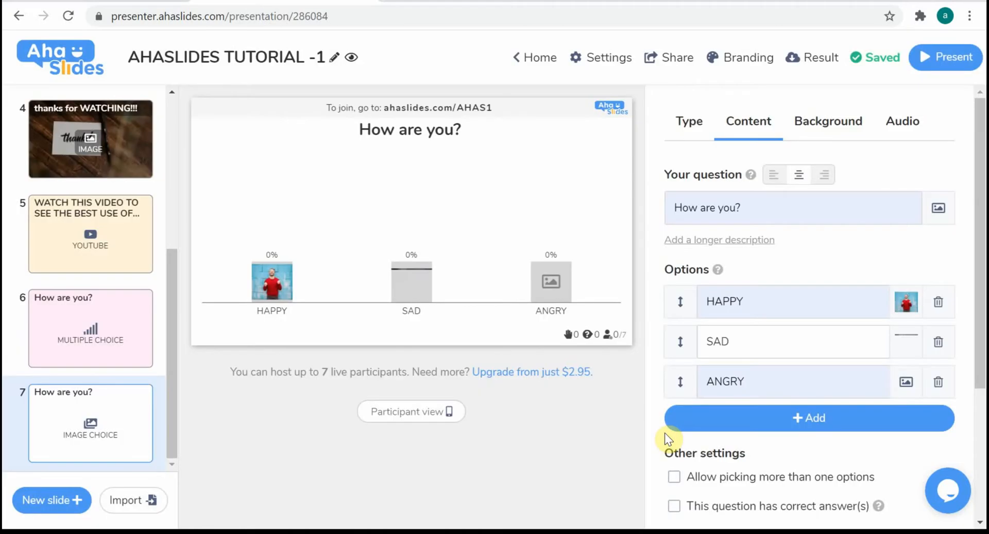
Add a photo library image to the ANGRY option: search for ANGRY and save the photo of the man shouting at a telephone
left_click(907, 383)
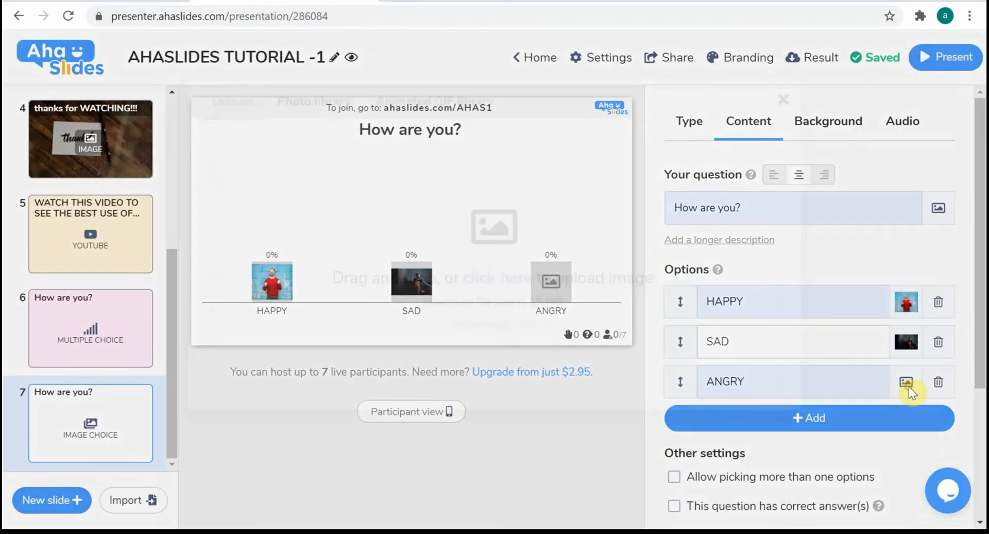
left_click(315, 135)
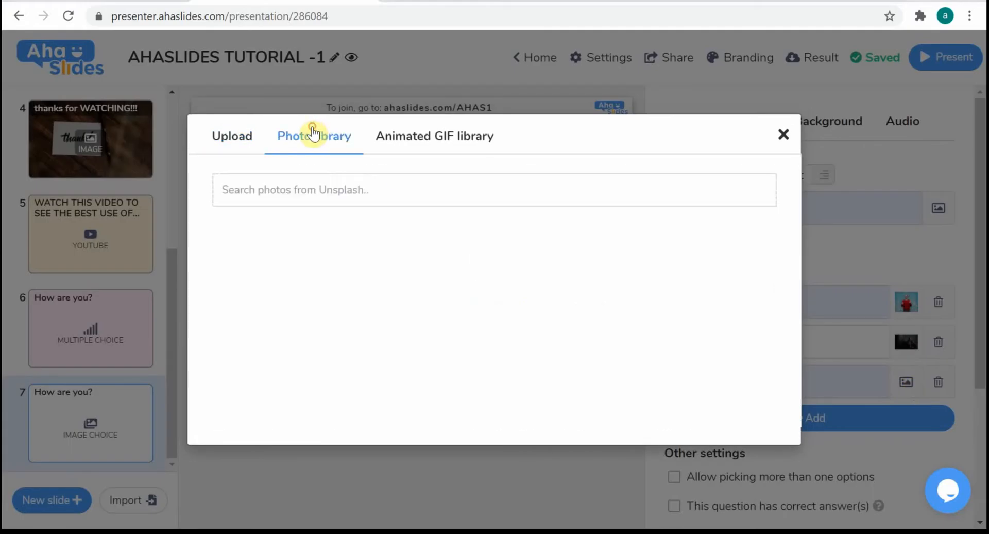
left_click(355, 194)
type("ANGRU")
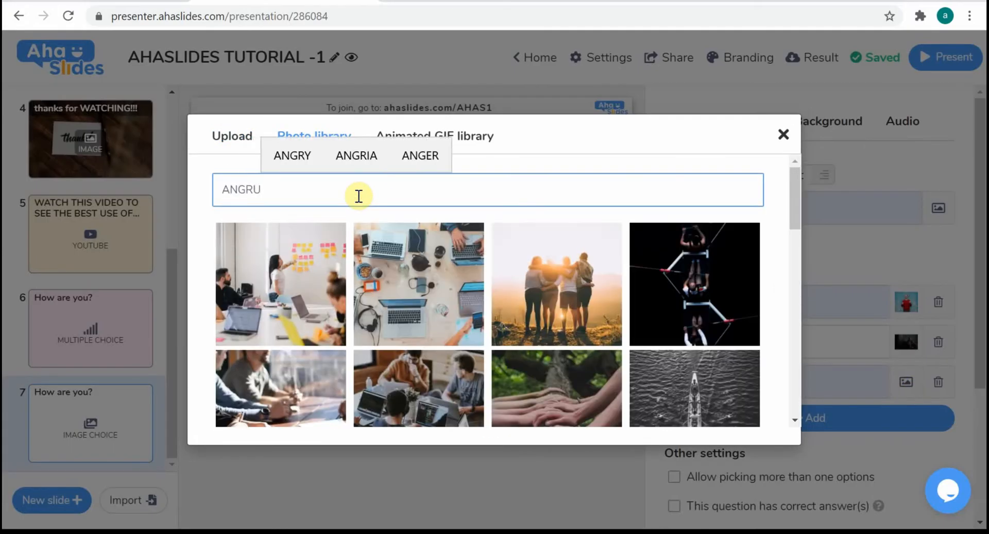
key("BackSpace")
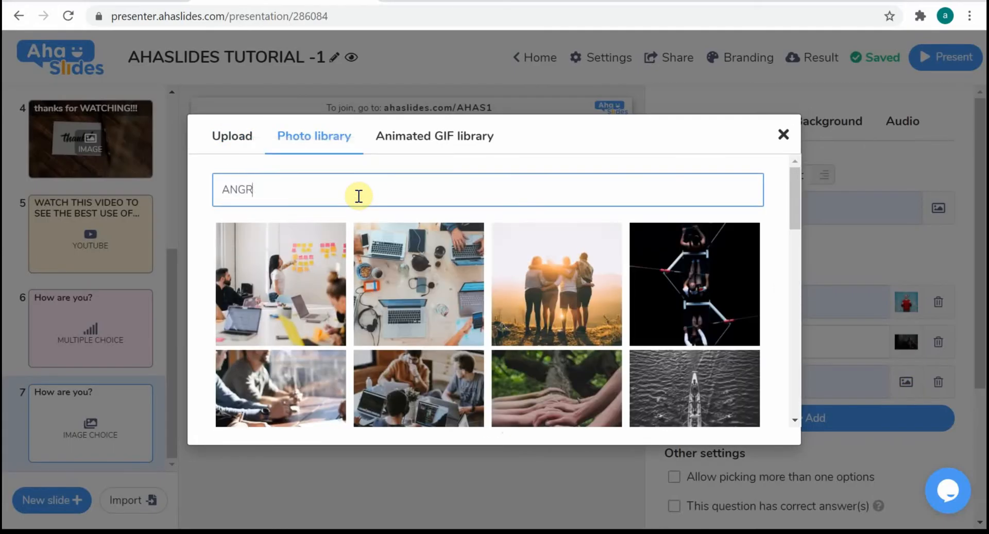
type("Y")
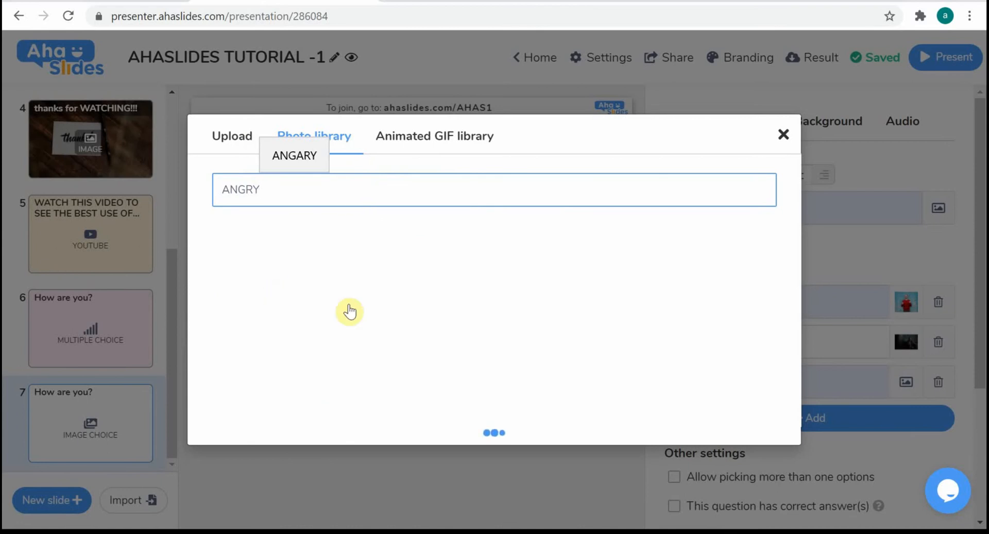
left_click(308, 283)
left_click(308, 283)
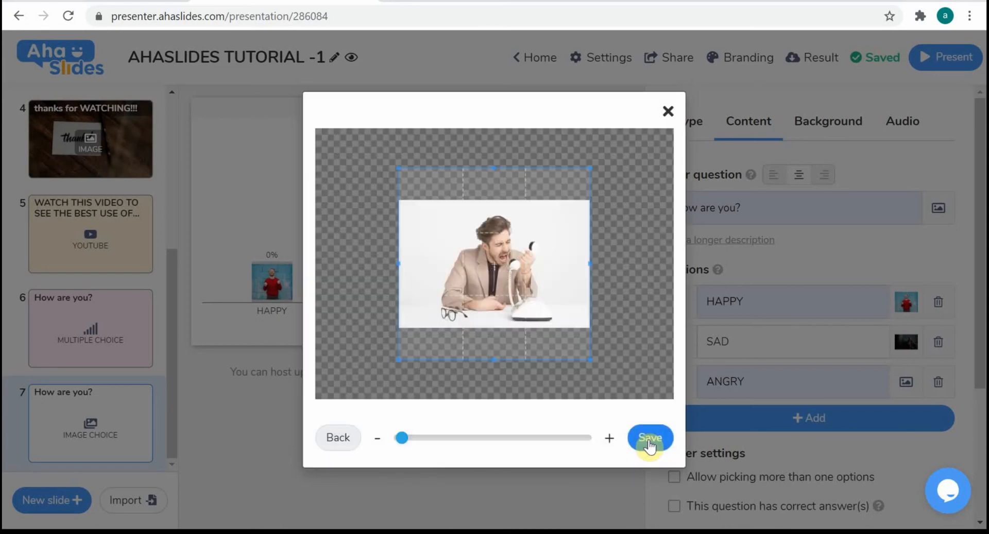
left_click(649, 438)
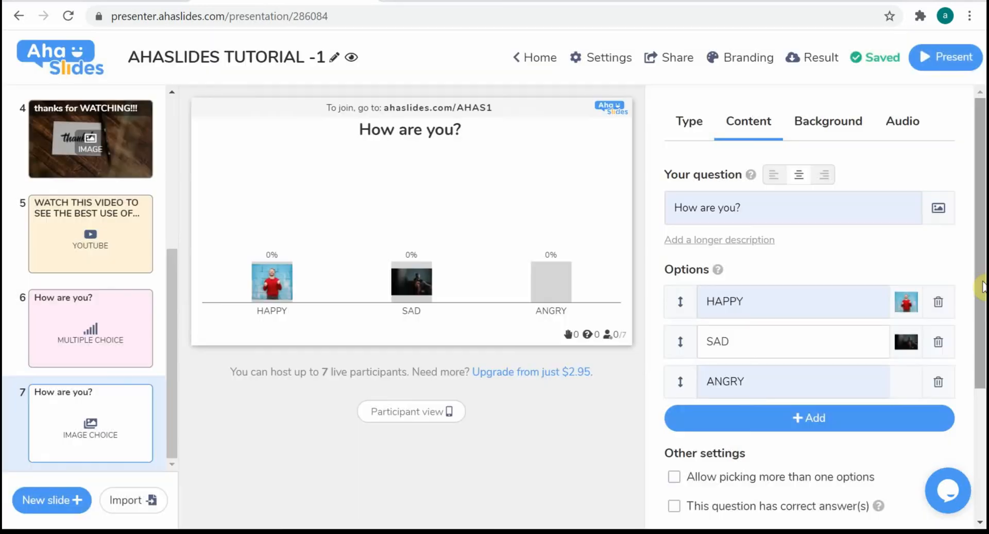
Set the base colour of the image choice slide's background to dark maroon
left_click_drag(982, 287, 982, 199)
left_click(824, 124)
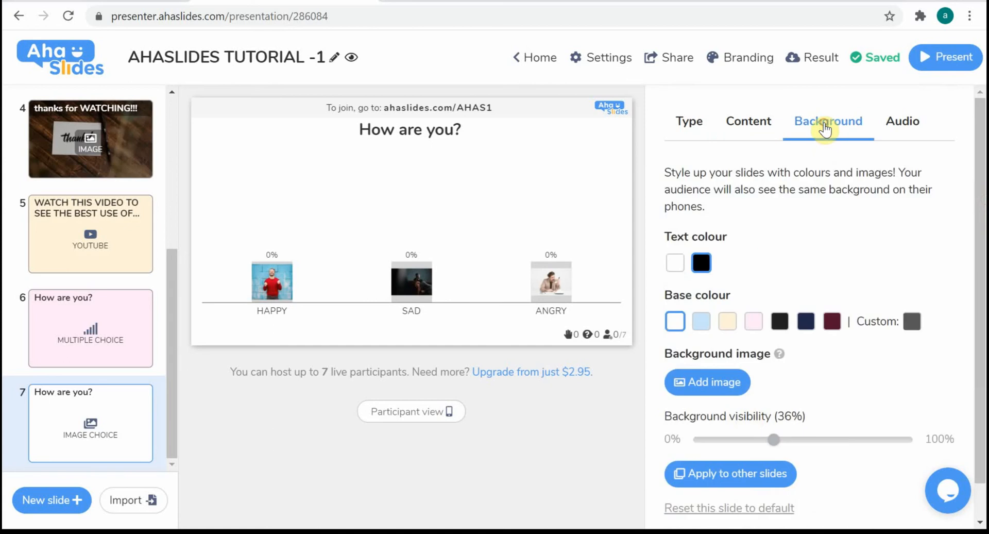
left_click(831, 322)
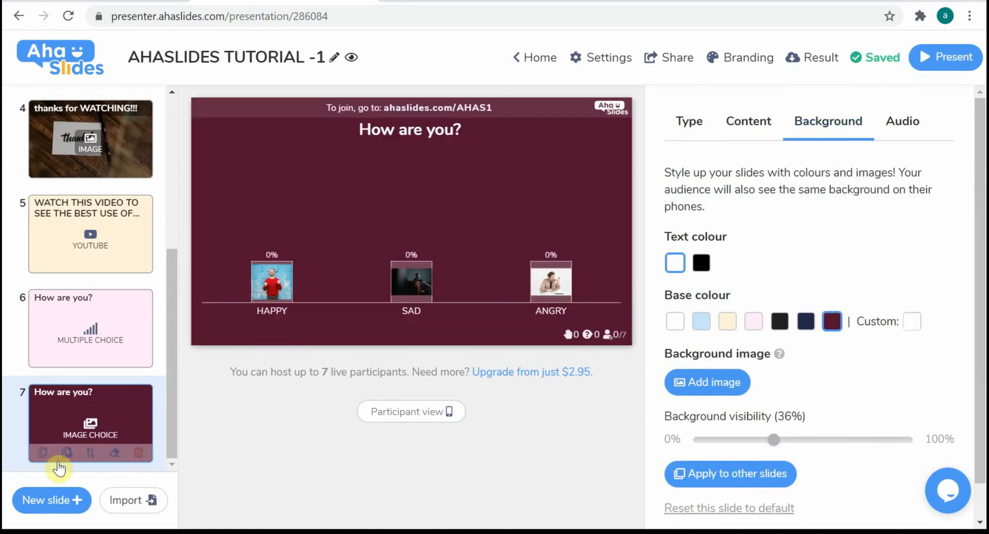
Add an Open Ended slide after slide 7 and set its question to "HOW OLD ARE YOU?"
left_click(23, 505)
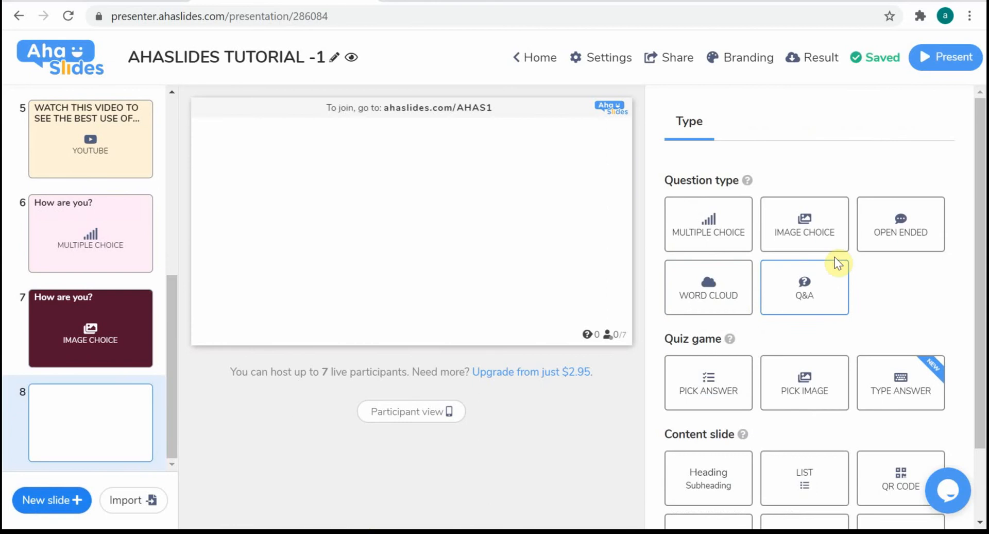
left_click(903, 225)
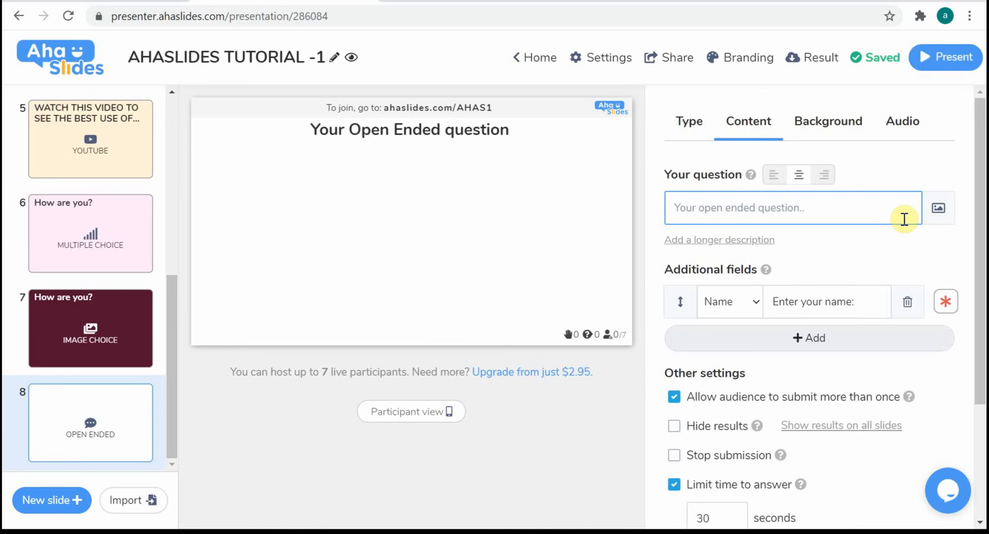
left_click(807, 213)
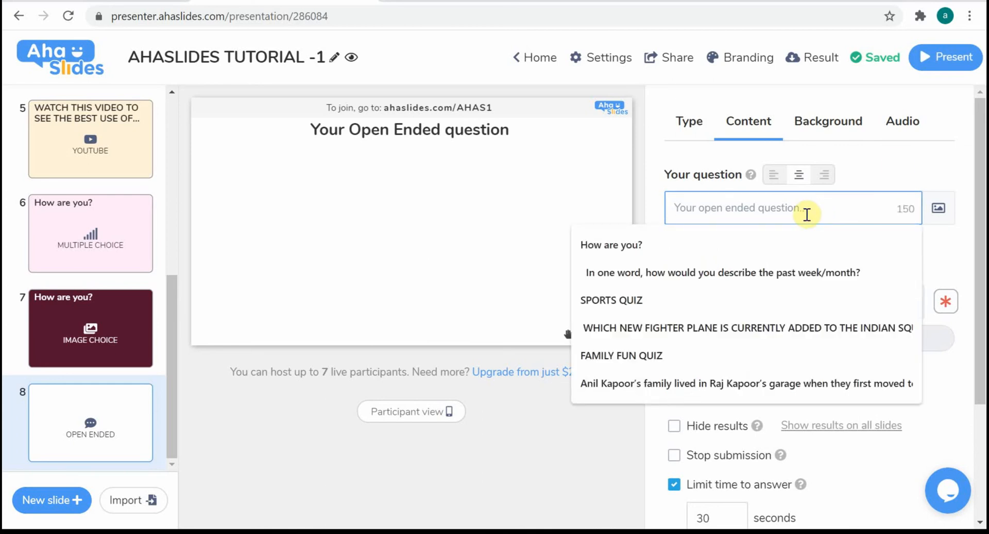
type("A")
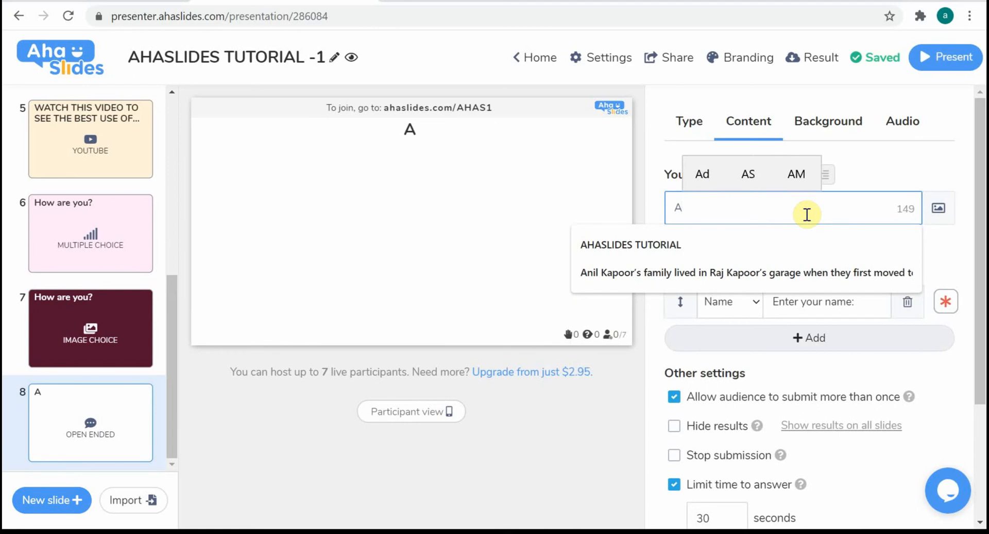
key("BackSpace")
type("HO")
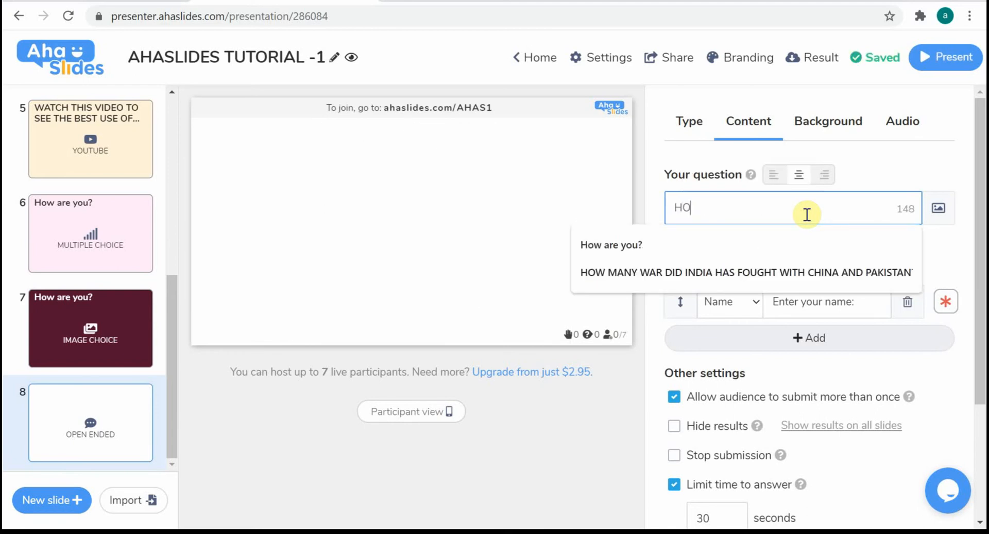
type("W OL")
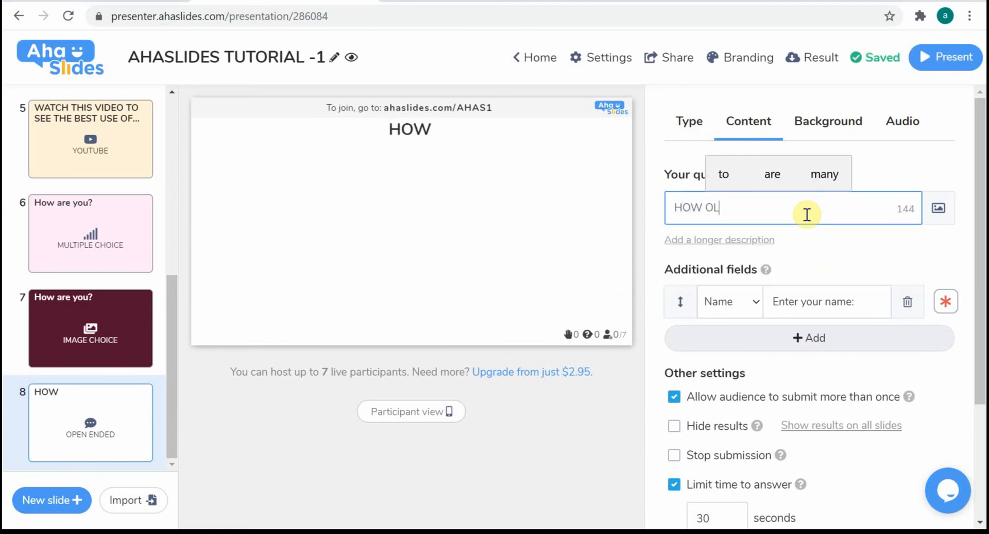
type("D ARE Y")
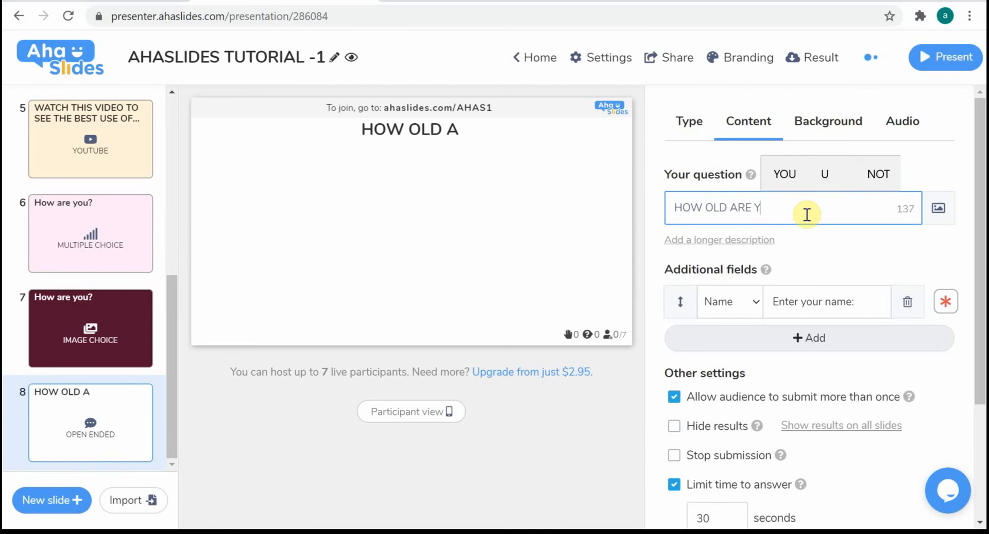
type("OU")
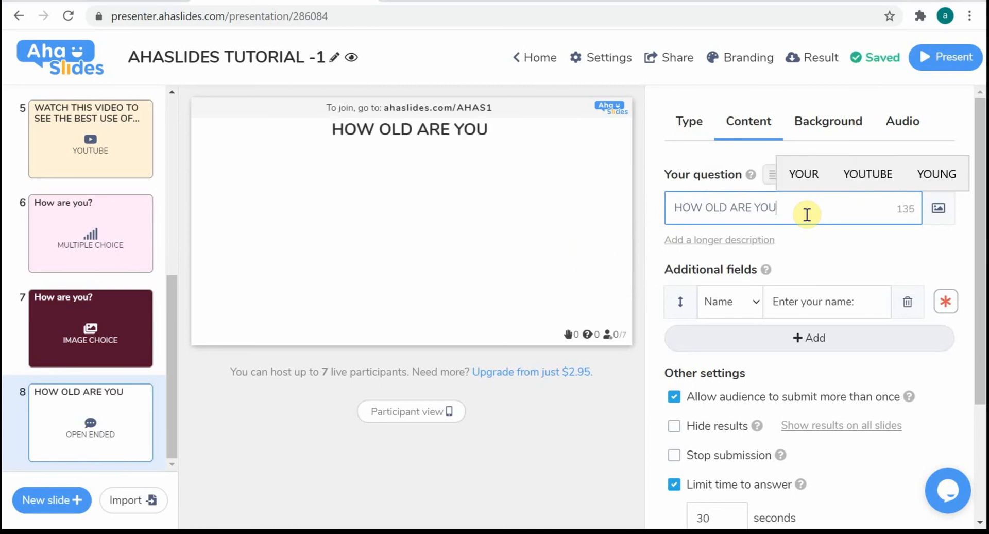
type("?")
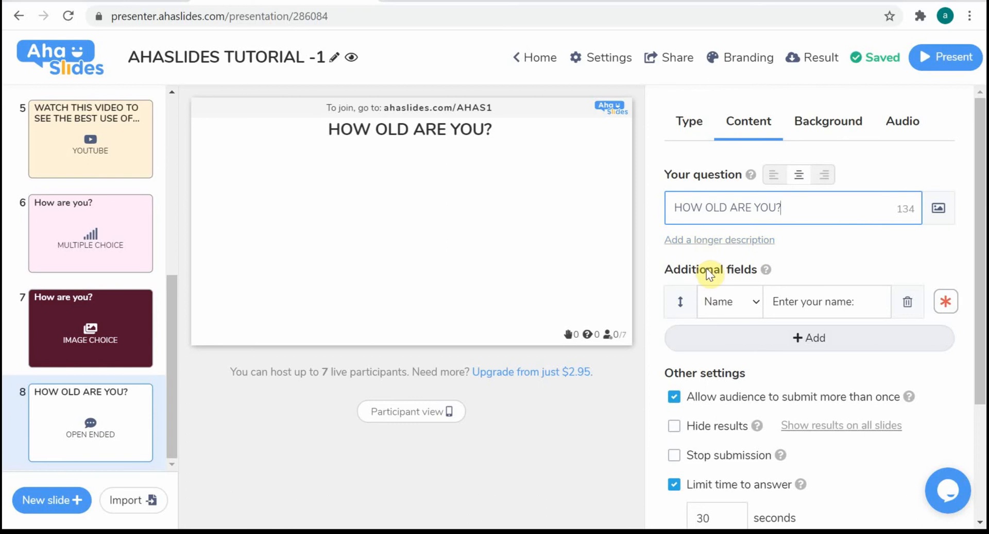
Review the types available for the additional name field, and toggle its mandatory setting off and back on
left_click(726, 299)
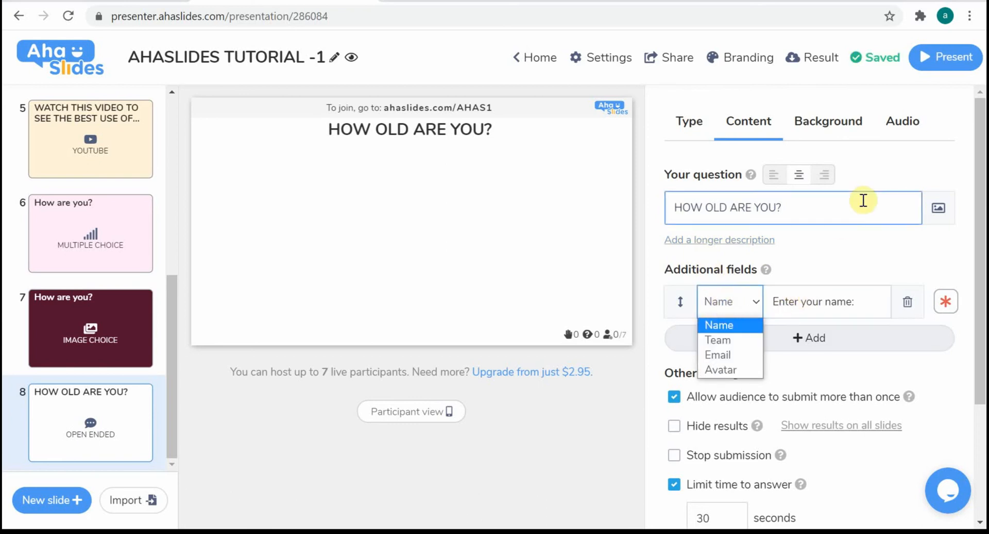
left_click(856, 253)
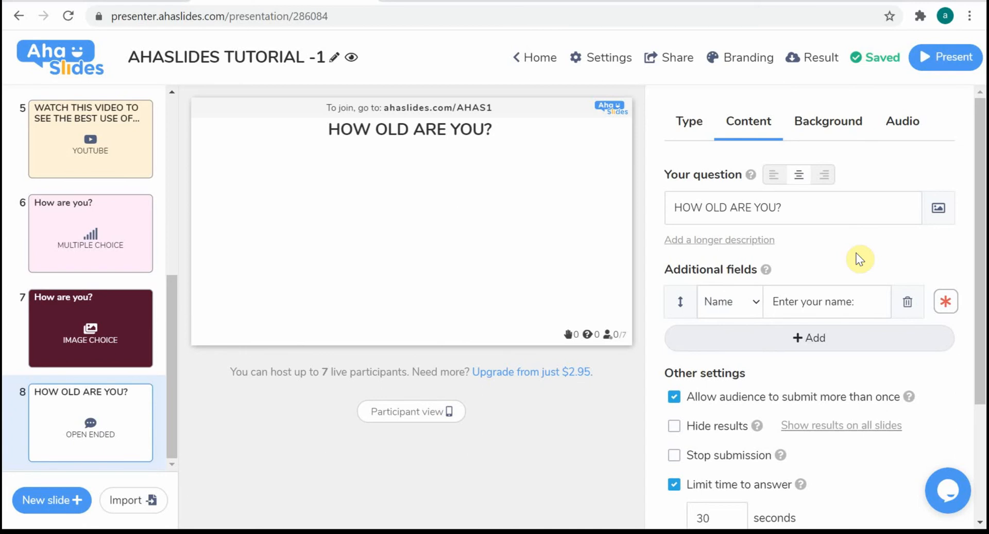
left_click(946, 301)
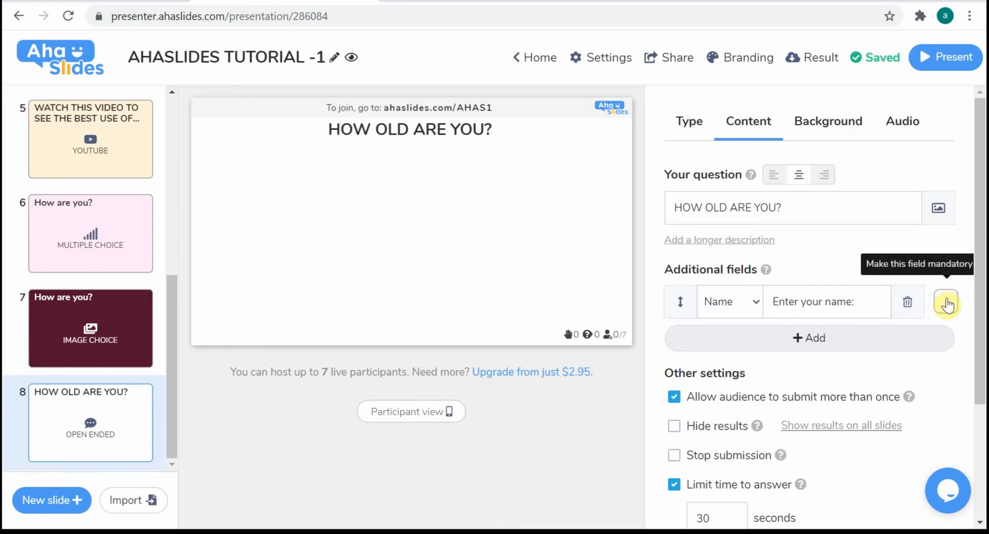
left_click(947, 303)
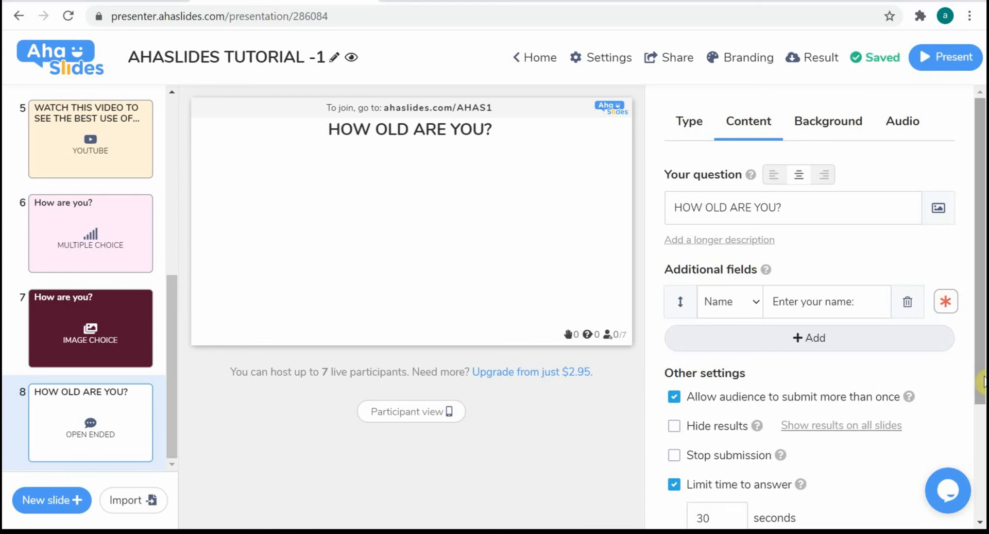
Set a custom amber base colour, #FFC107, for the HOW OLD ARE YOU? slide's background
left_click_drag(984, 381, 985, 201)
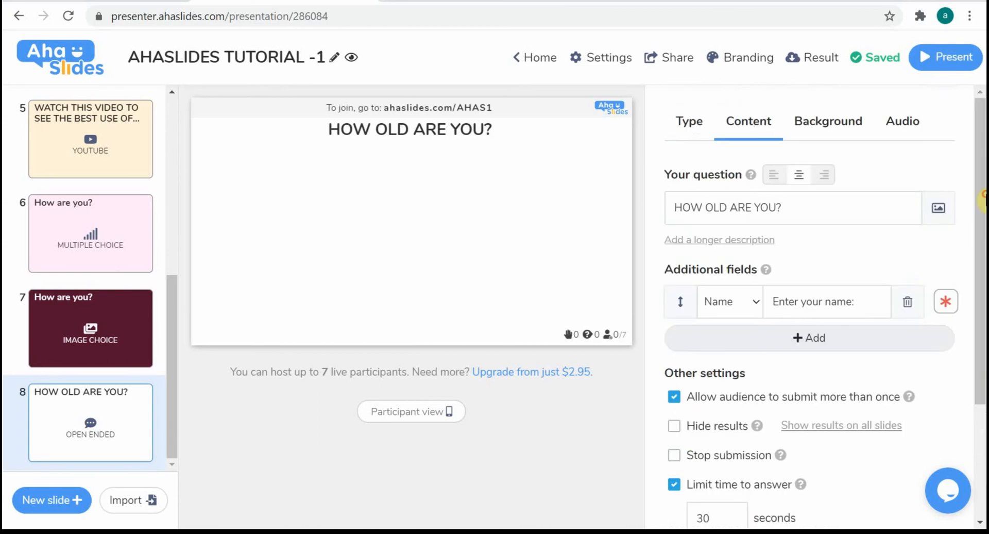
left_click(847, 122)
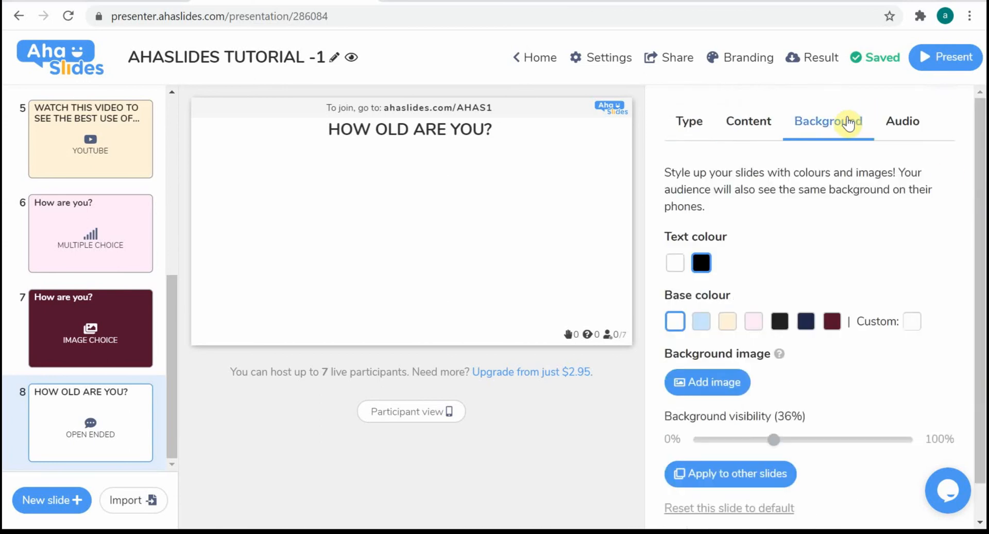
left_click(911, 321)
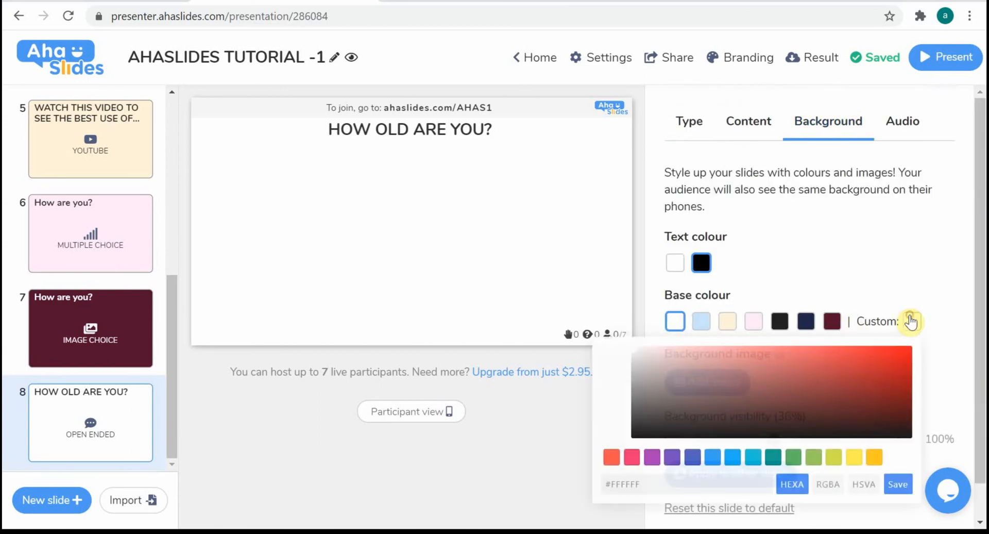
left_click(873, 457)
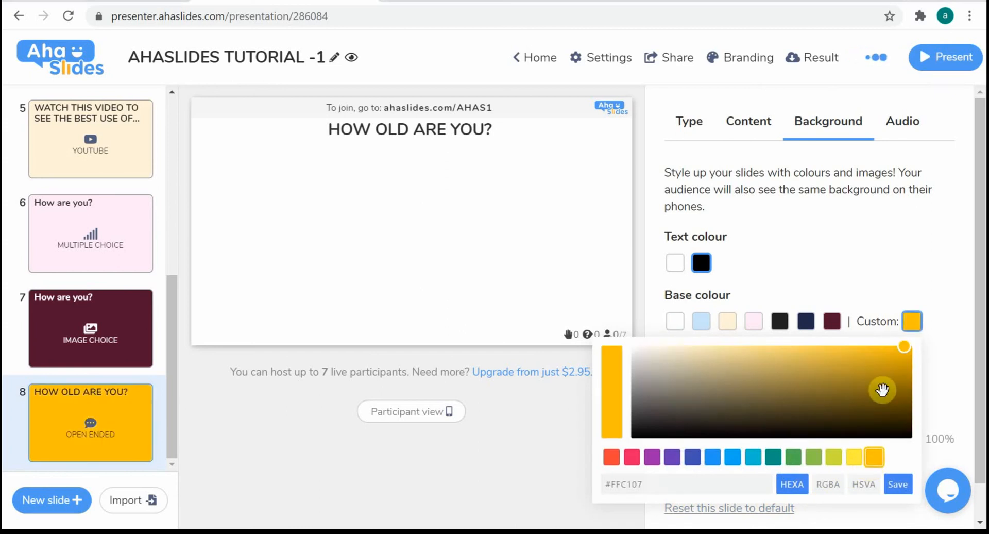
left_click(899, 485)
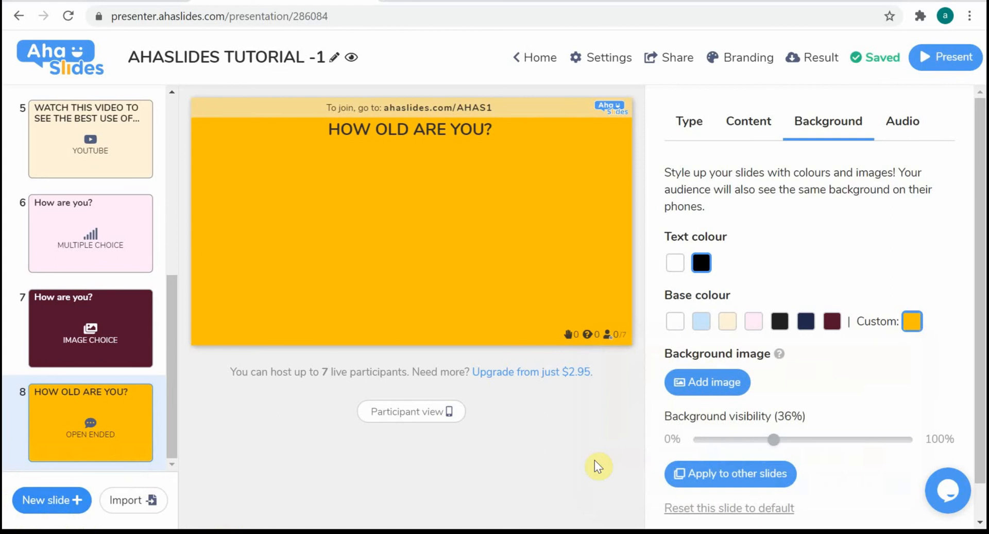
Switch the open ended slide's result layout to One by one and back to Grid
left_click(741, 121)
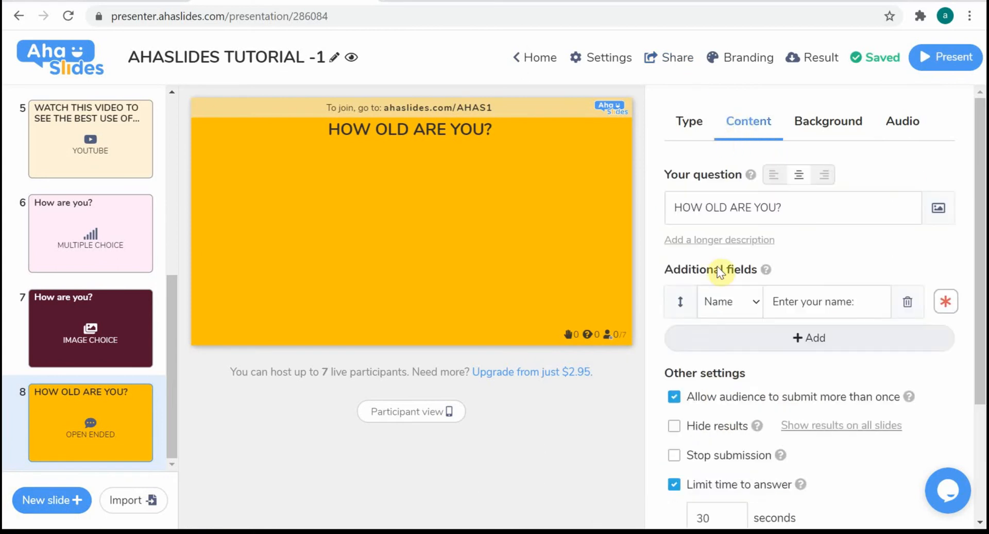
left_click_drag(985, 337, 984, 451)
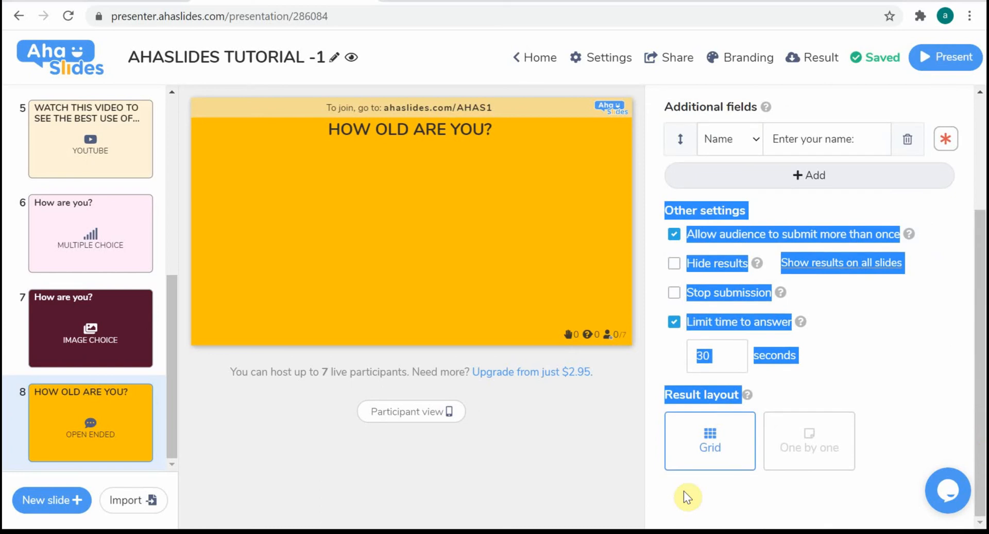
left_click(797, 466)
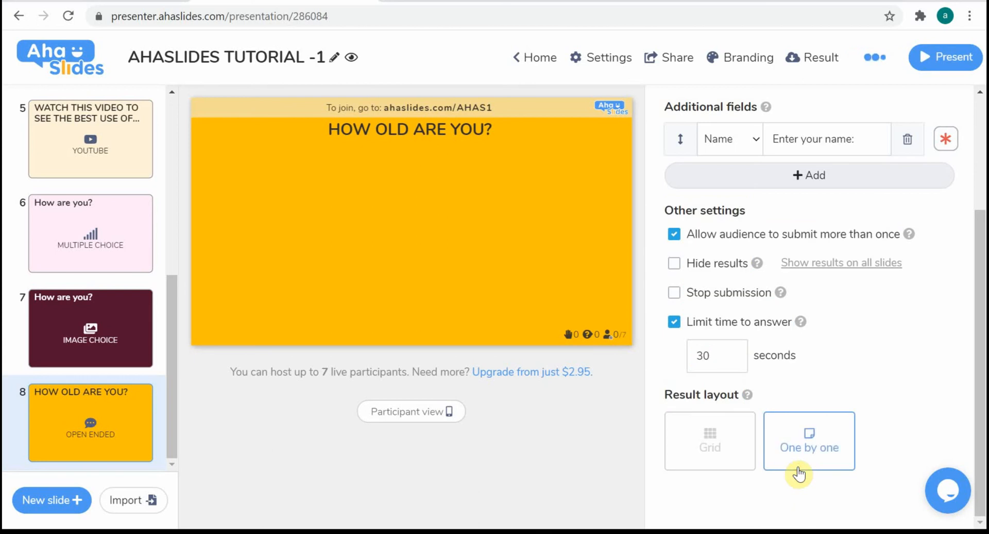
left_click(740, 457)
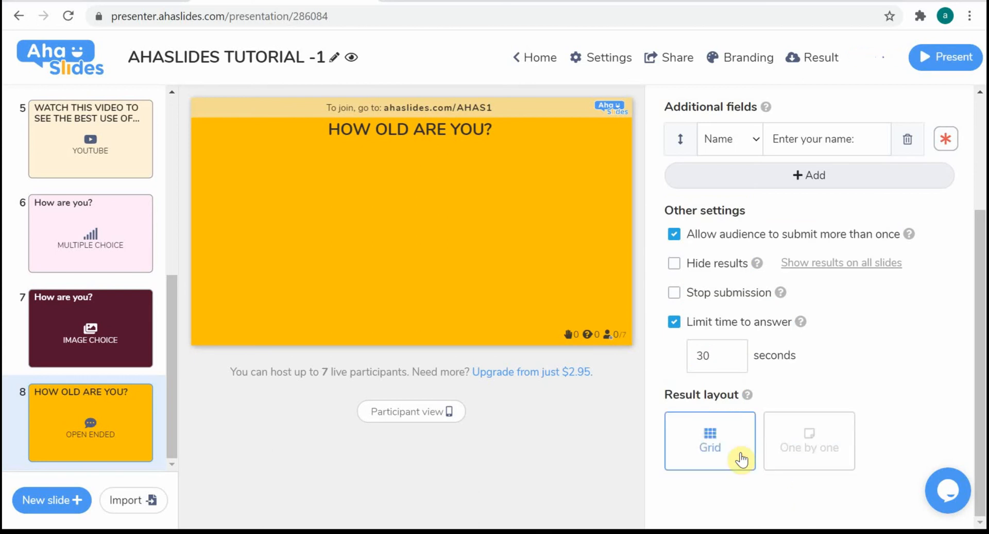
Add a new blank slide after the open ended slide
left_click(42, 509)
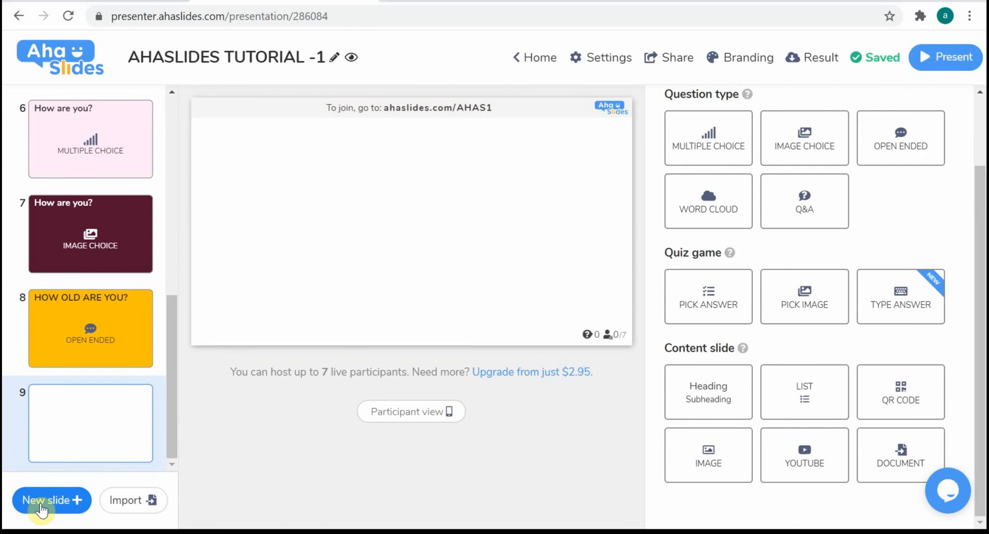
Preview the participant view of the multiple choice slide 6 and of the "thanks for WATCHING!!!" image slide
left_click_drag(174, 313, 124, 273)
left_click(122, 278)
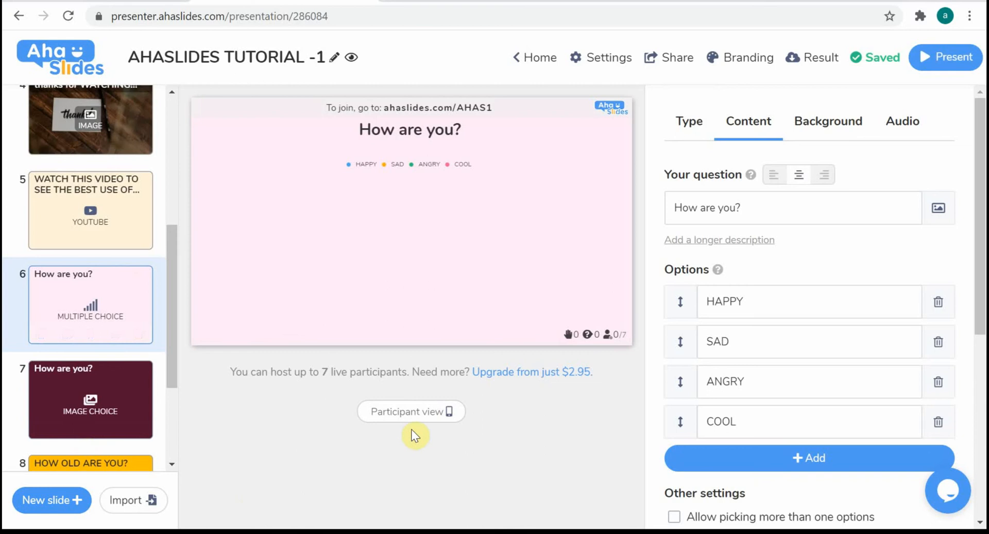
left_click(421, 412)
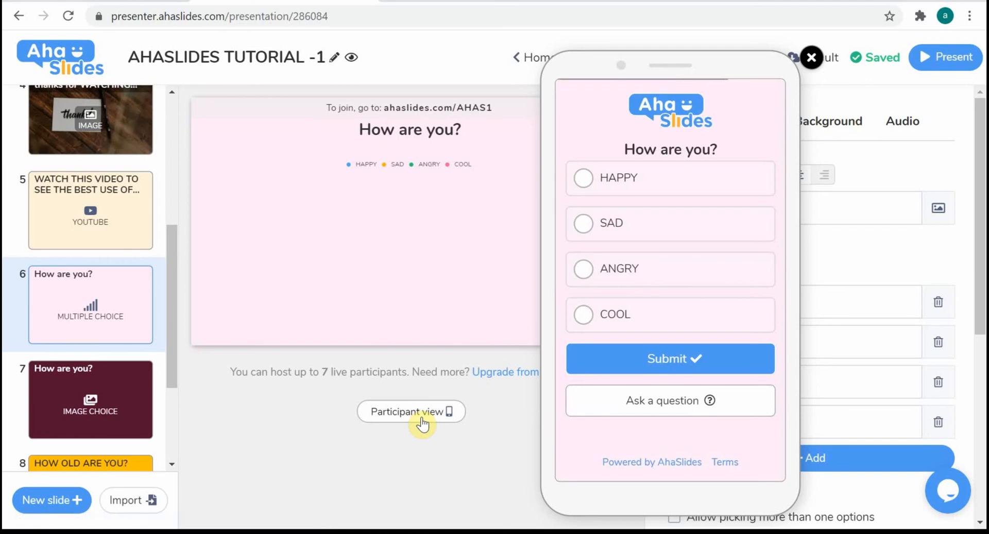
left_click(125, 183)
left_click(138, 125)
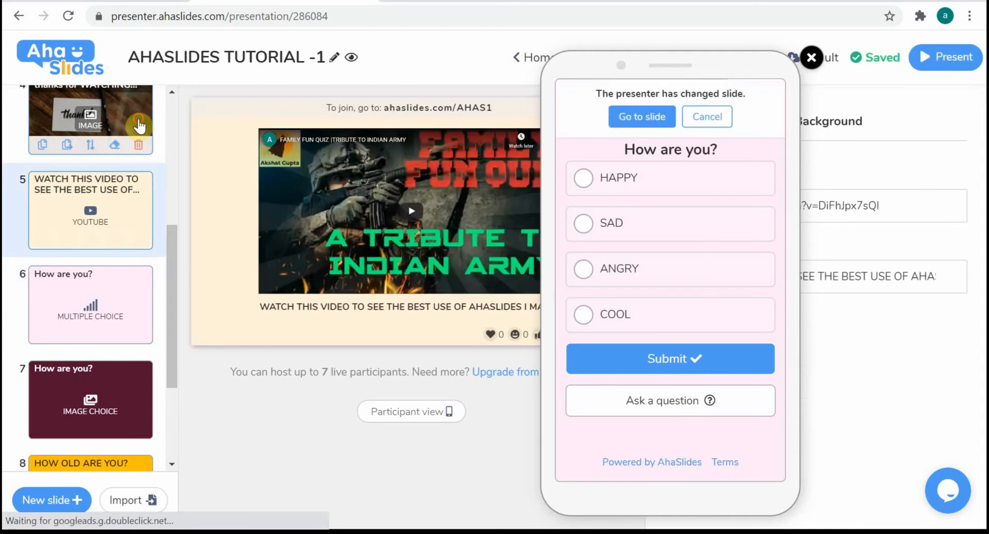
left_click(657, 126)
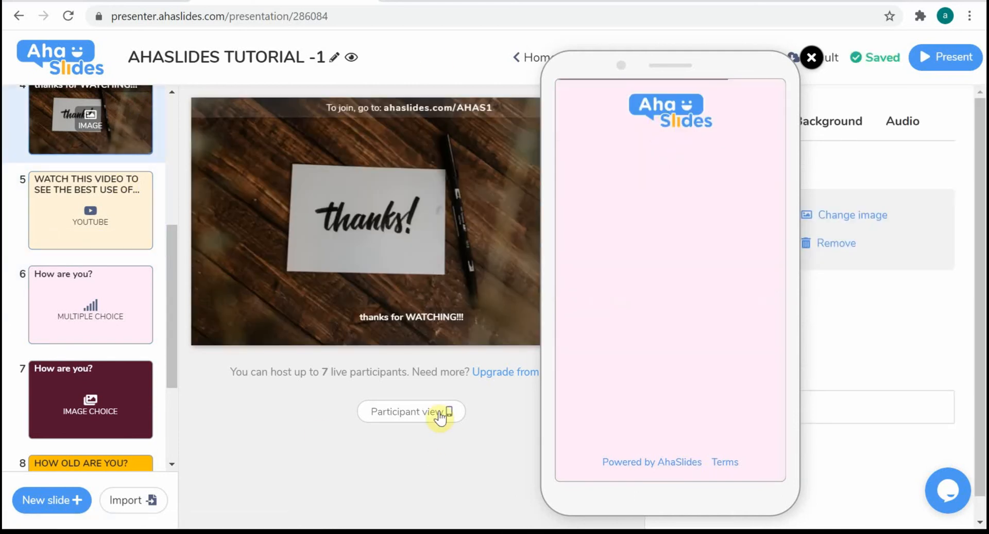
Preview the AHASLIDES TUTORIAL 1 heading slide and the HOW OLD ARE YOU? slide in participant view, and close the preview
scroll(178, 260, "up", 5)
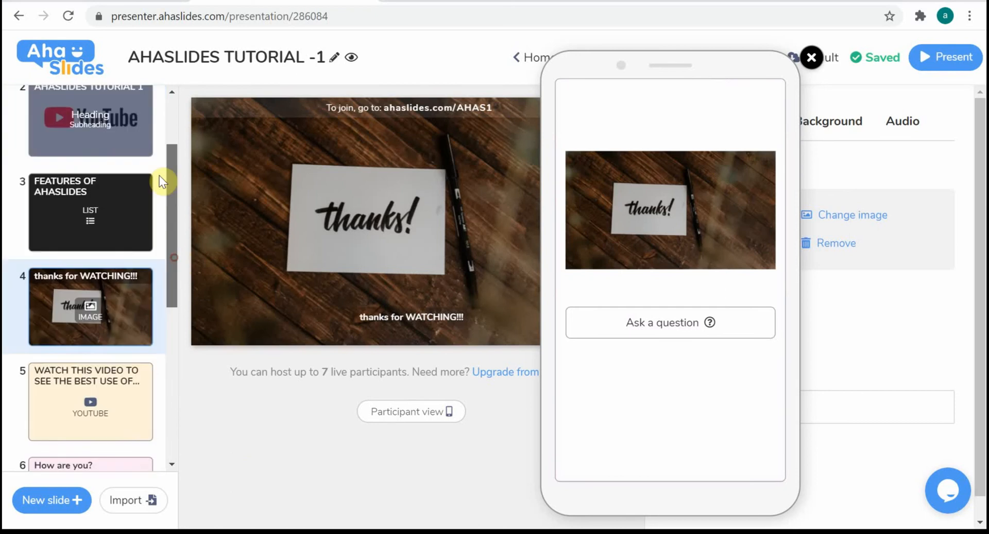
left_click(103, 183)
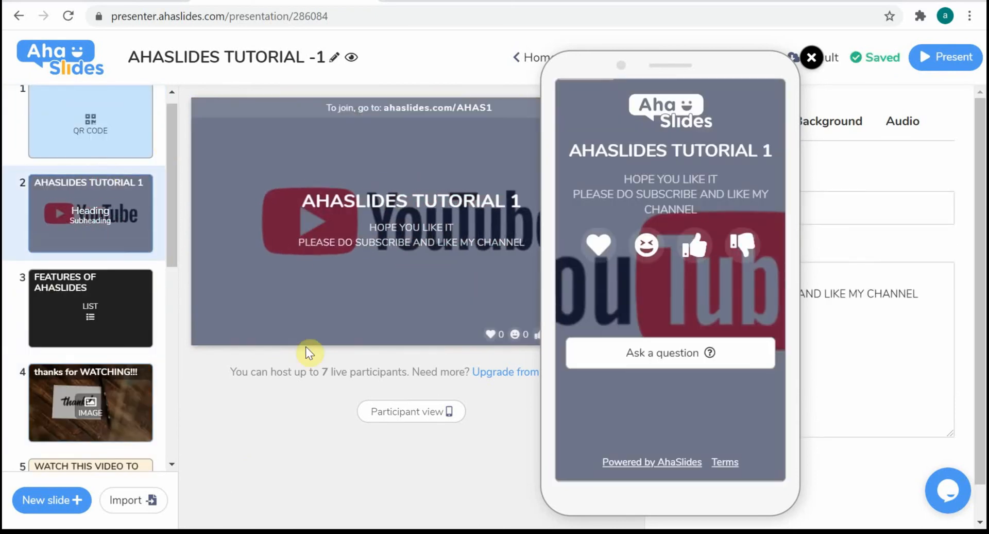
left_click_drag(175, 236, 214, 300)
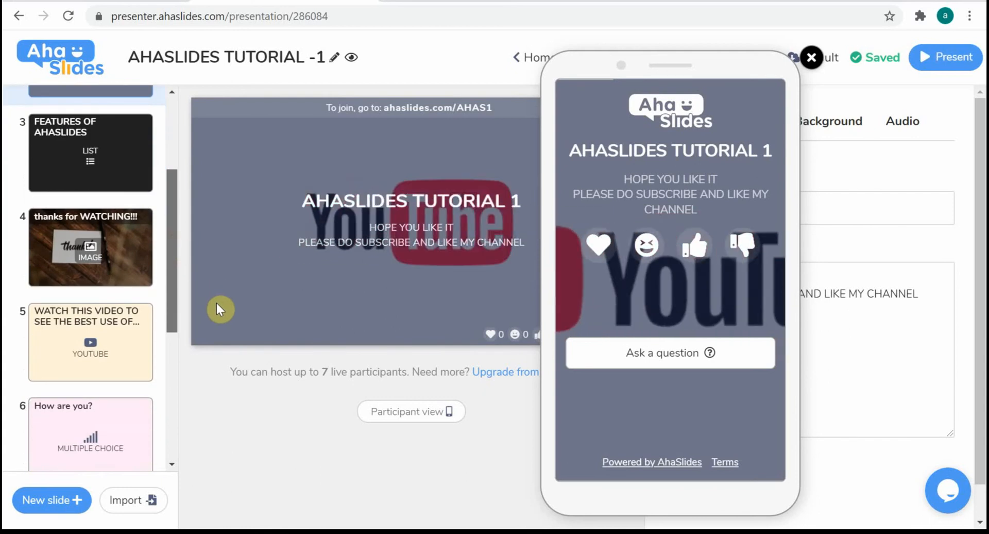
left_click_drag(217, 303, 256, 439)
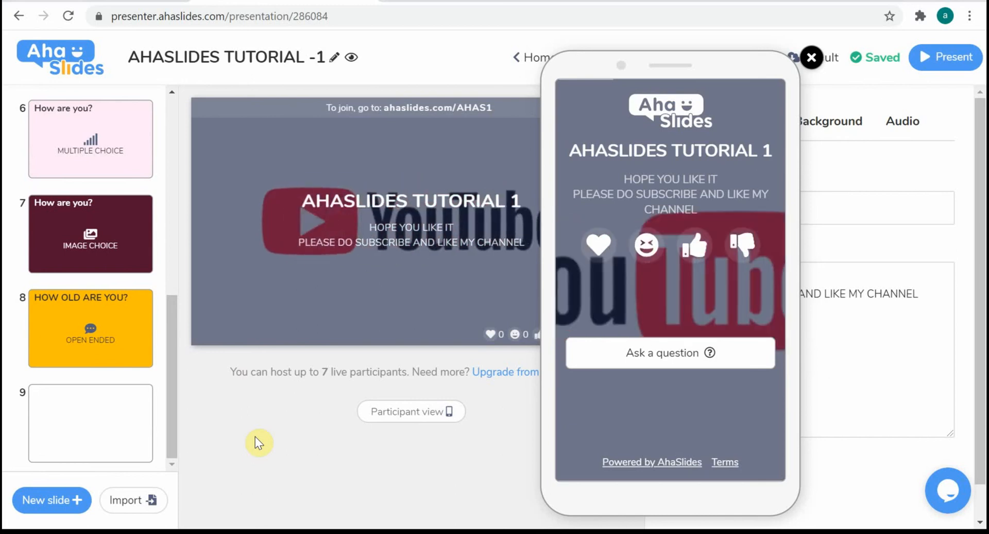
left_click(131, 336)
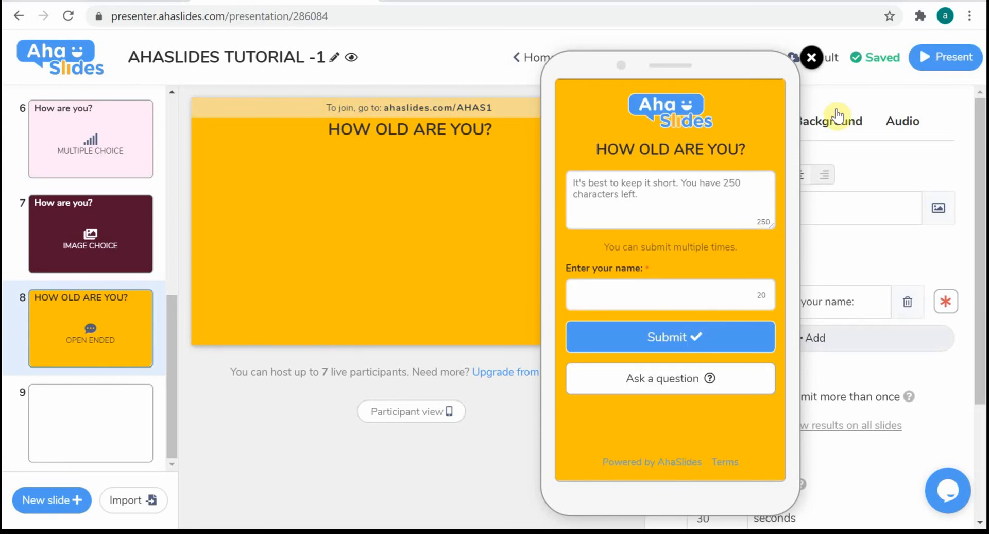
left_click(807, 63)
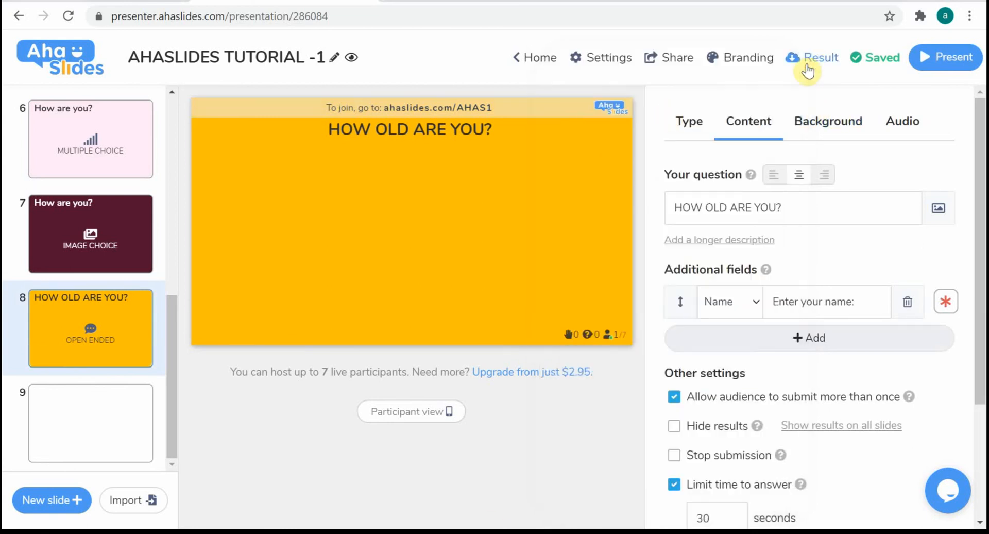
Make blank slide 9 a Word Cloud slide and set its question to "WHAT WOULD YOU LIKE TO HAVE IN BREAKFAST?"
left_click(93, 424)
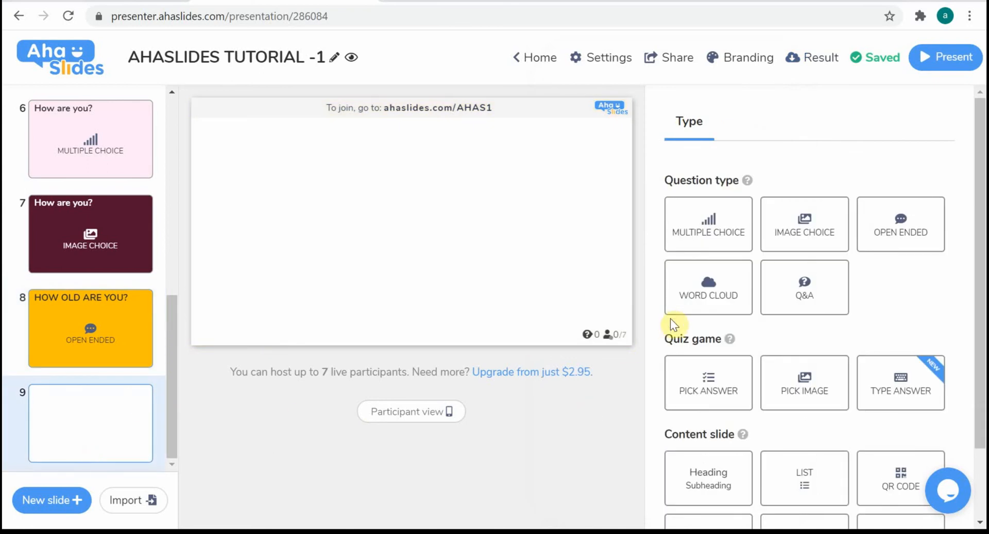
left_click(719, 309)
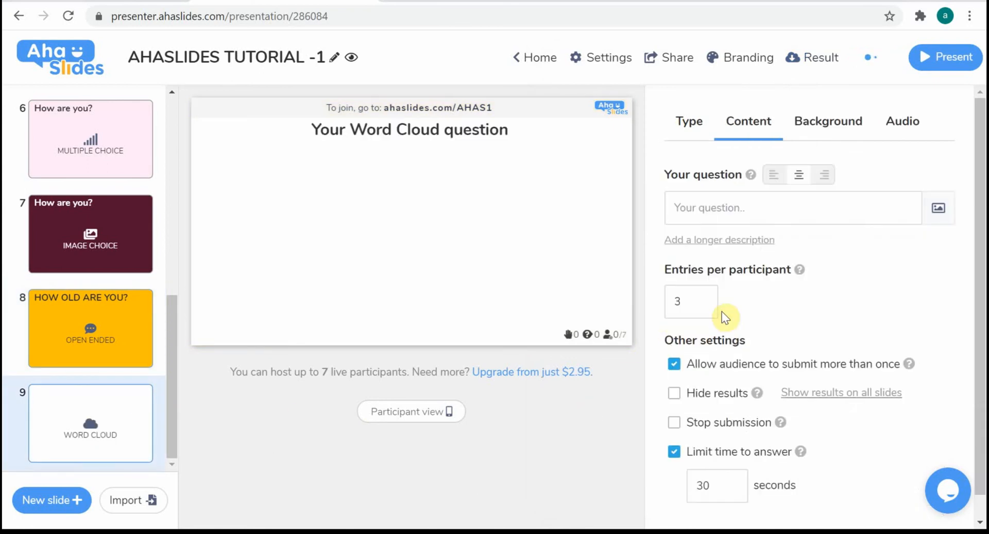
left_click(710, 205)
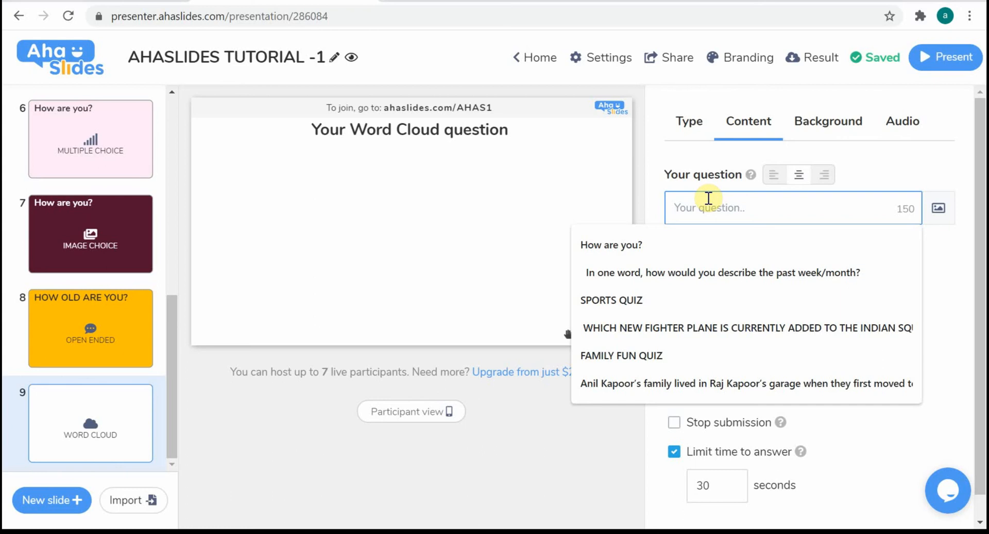
type("WHAT ")
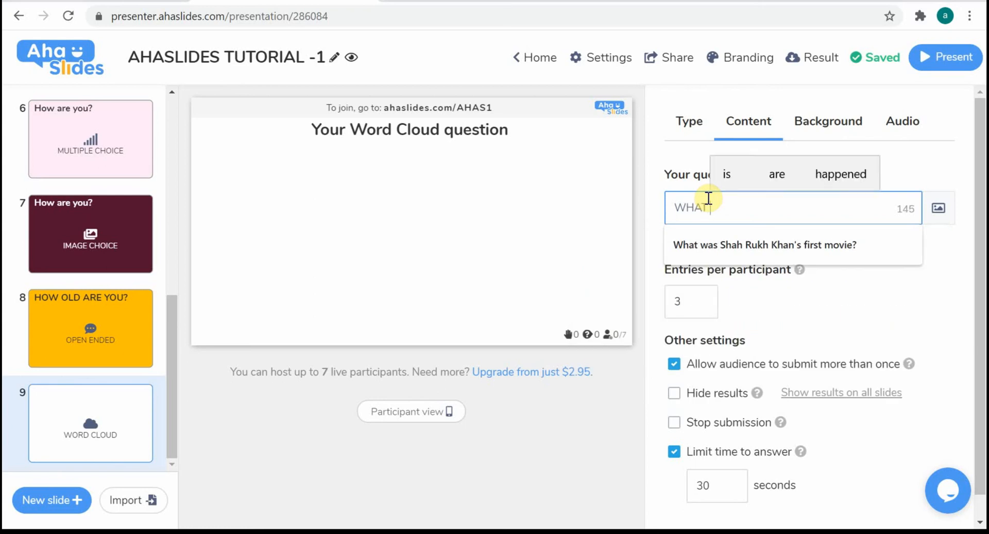
type("WOULD Y")
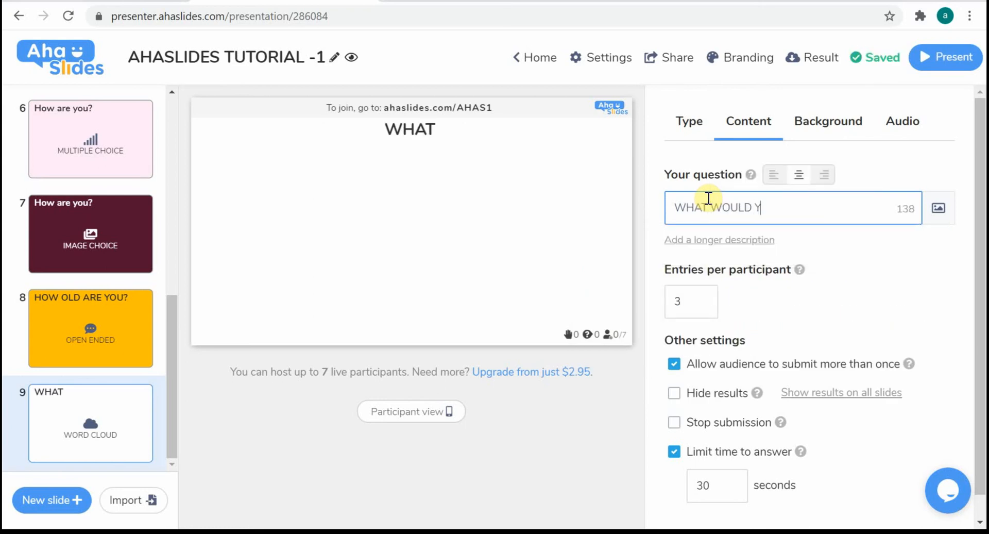
type("OU LI")
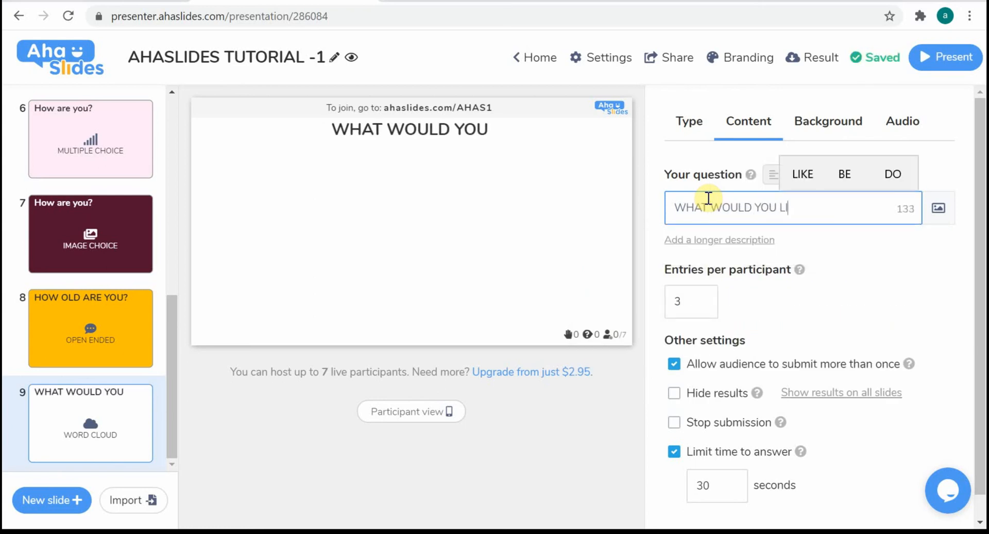
type("KE I")
key("BackSpace")
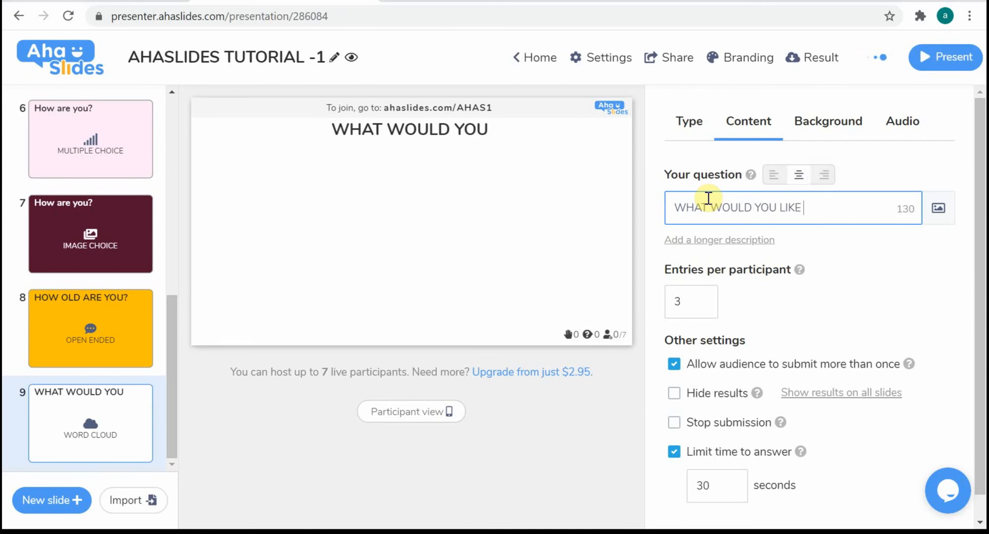
type("T")
type("O ")
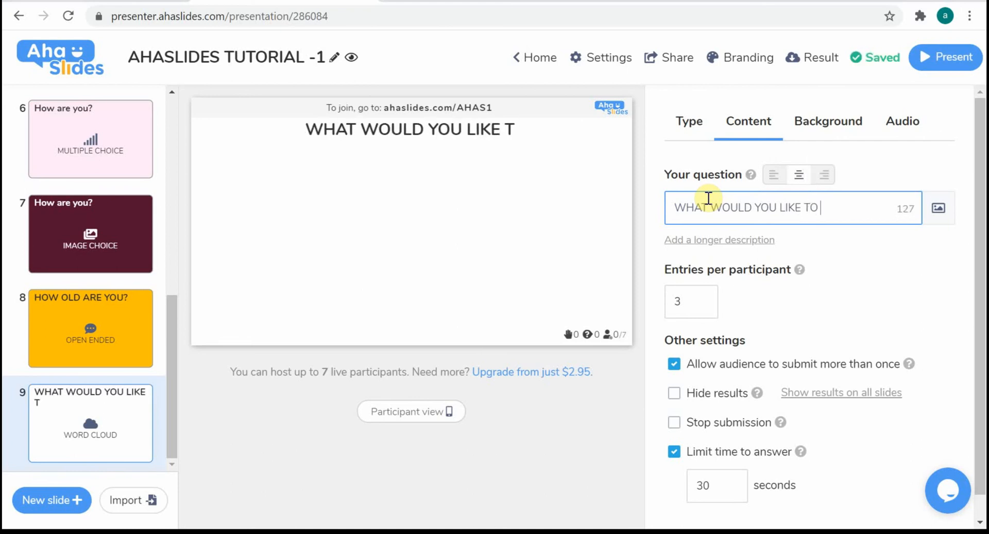
type("HAVE ")
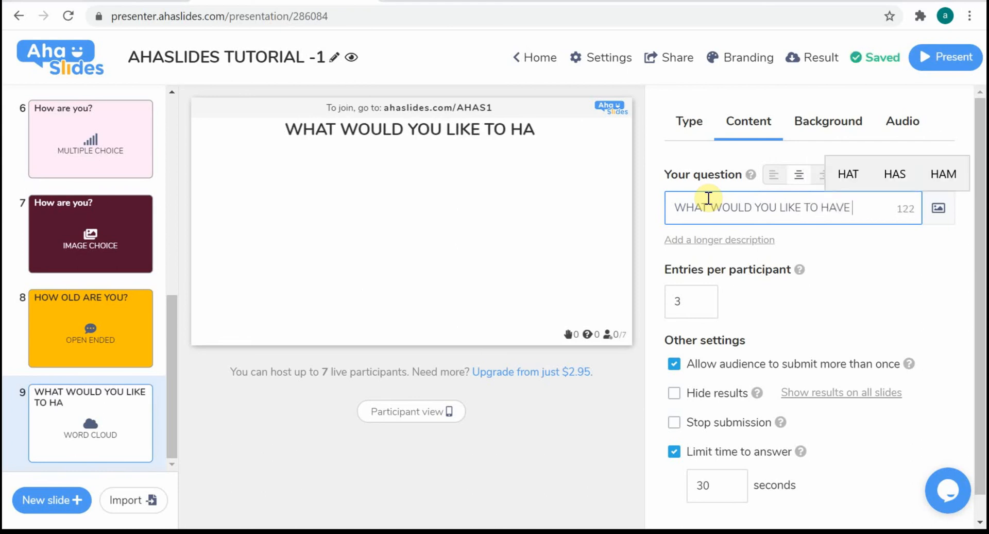
type("IN BREAK")
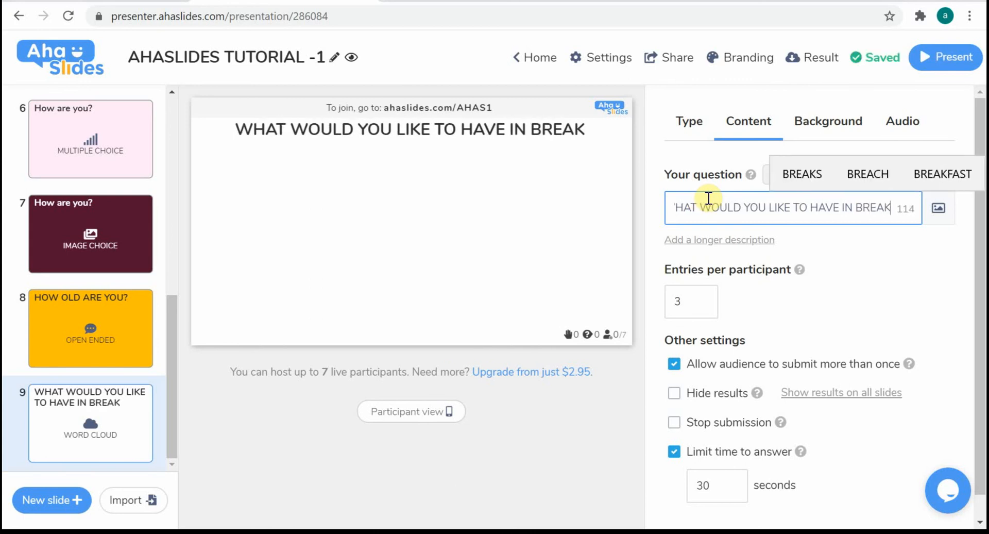
type("FAST")
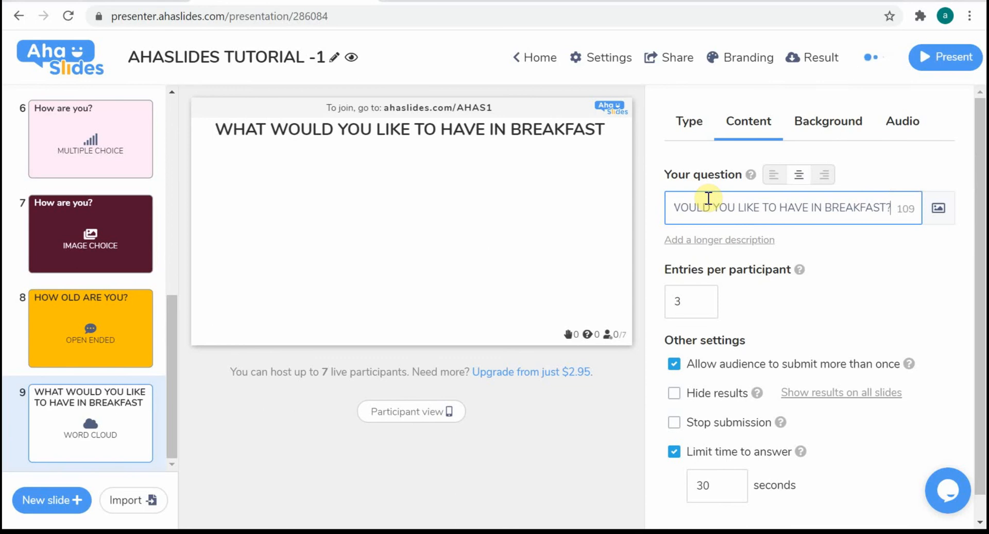
type("?")
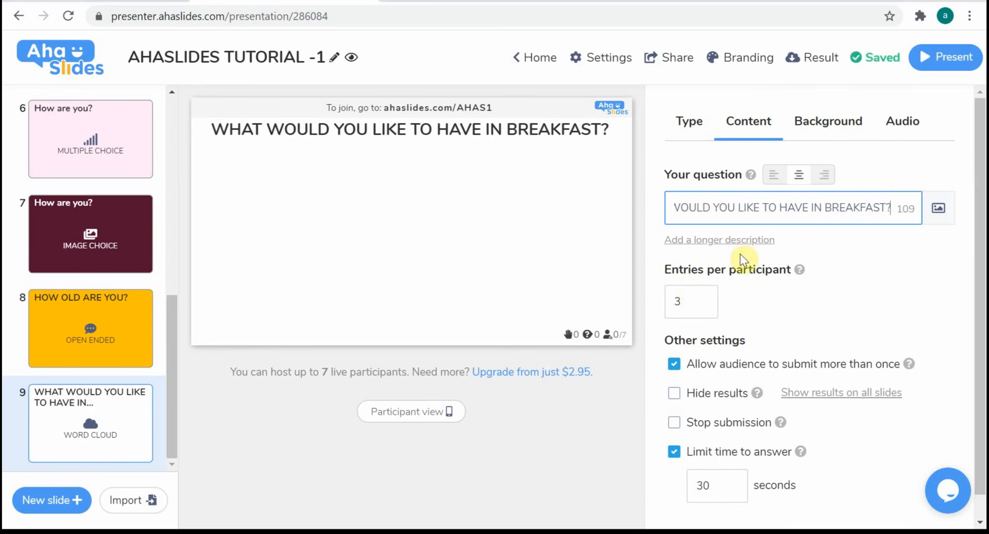
Set the word cloud slide's entries per participant to 2 and stop the audience from submitting more than once
left_click(698, 298)
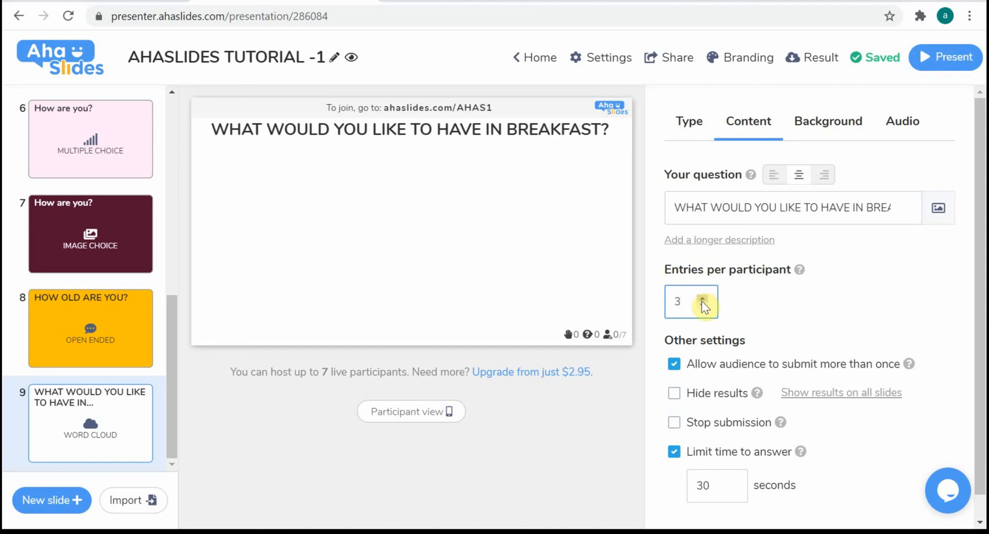
left_click(702, 304)
left_click(673, 365)
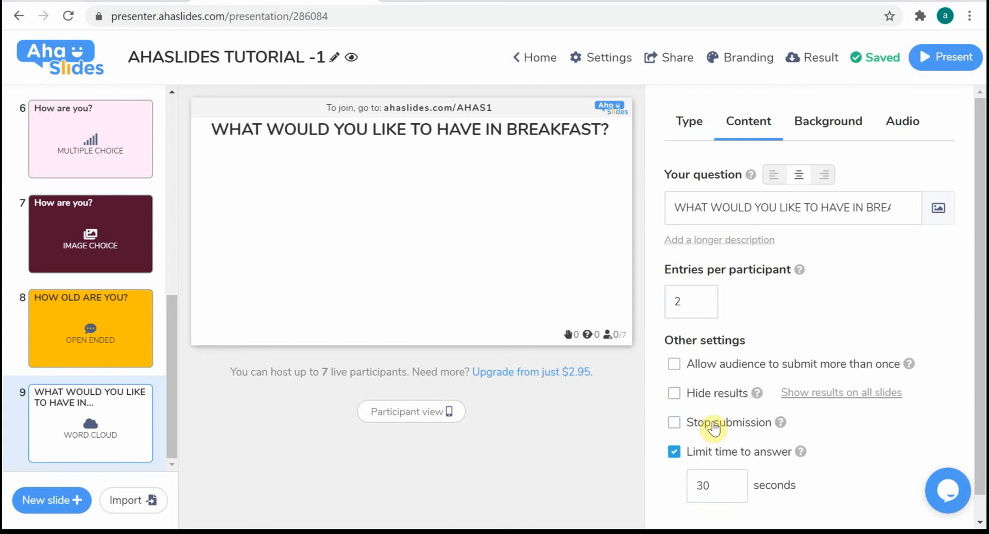
scroll(981, 332, "down", 1)
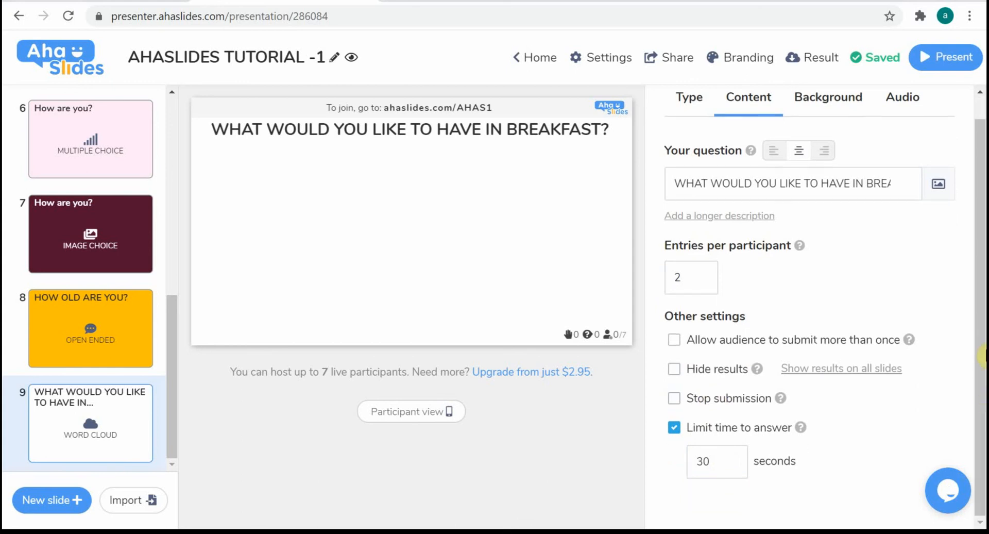
left_click_drag(984, 329, 984, 223)
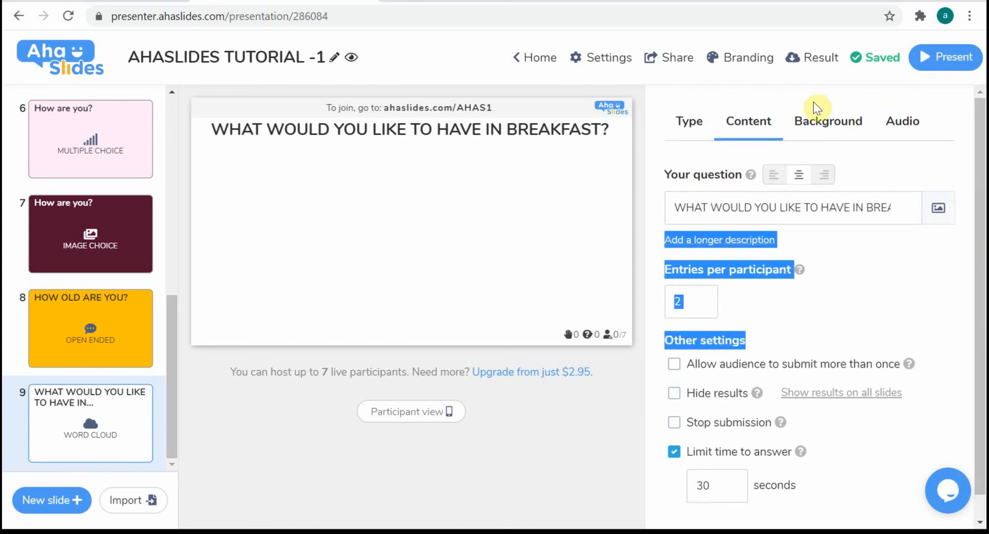
left_click(901, 206)
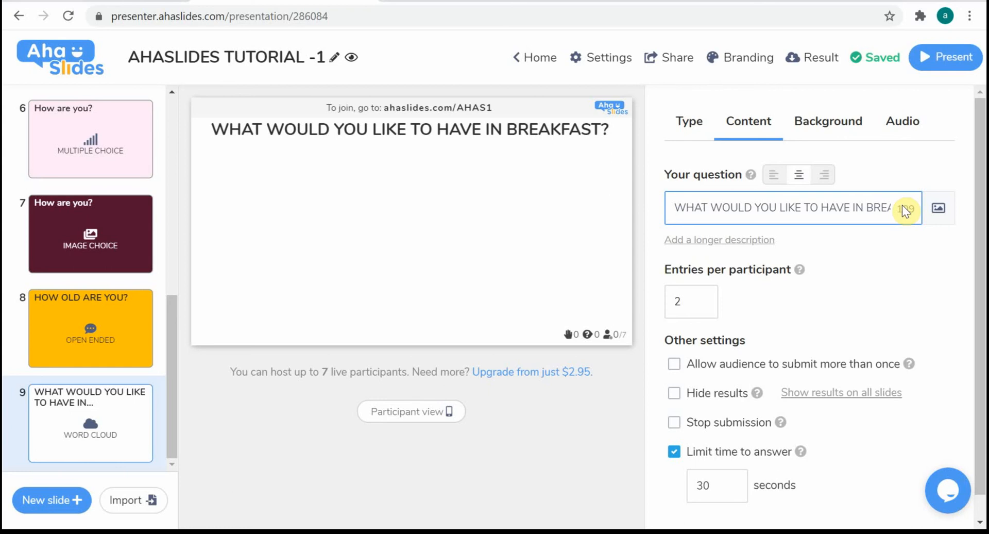
left_click(943, 204)
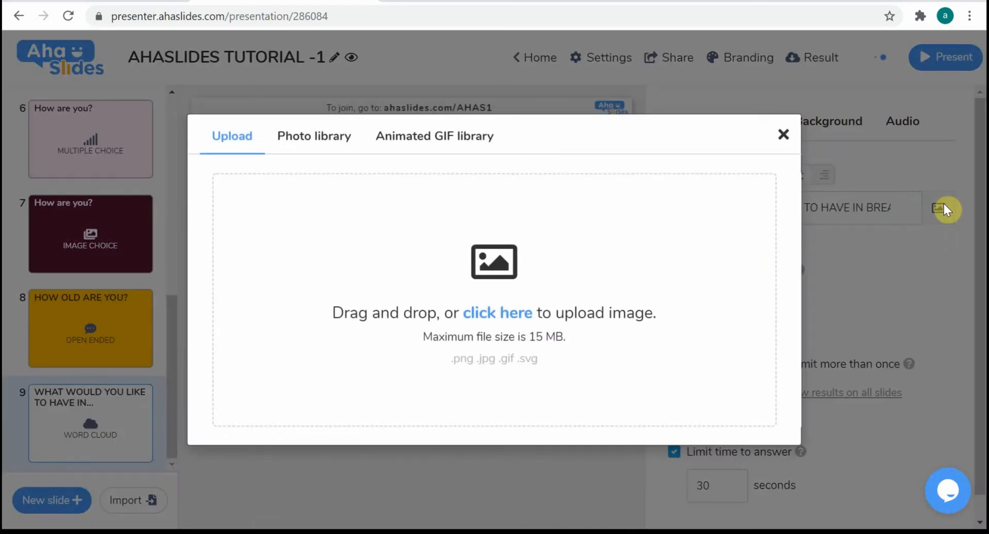
left_click(787, 135)
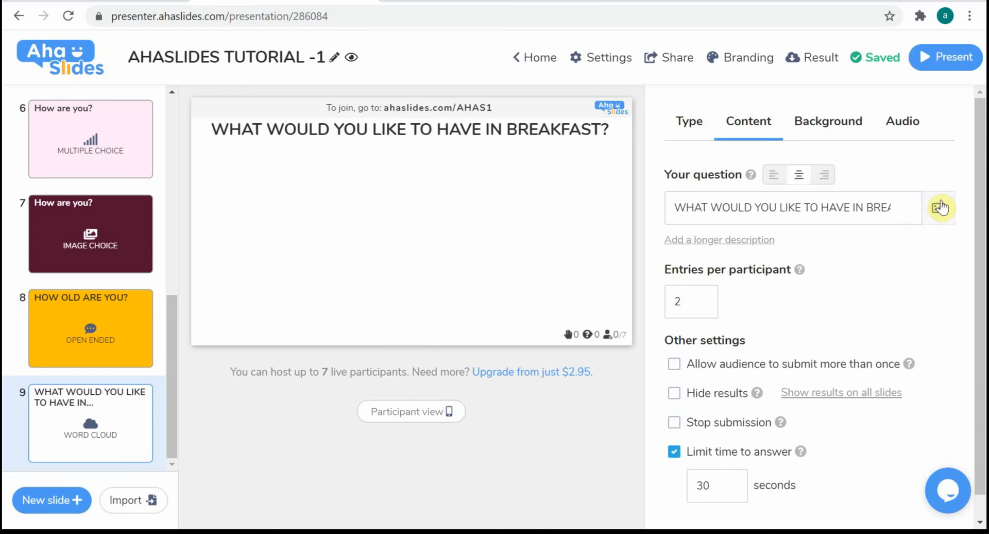
Set the base colour of the word cloud slide's background to dark navy blue
scroll(968, 273, "down", 1)
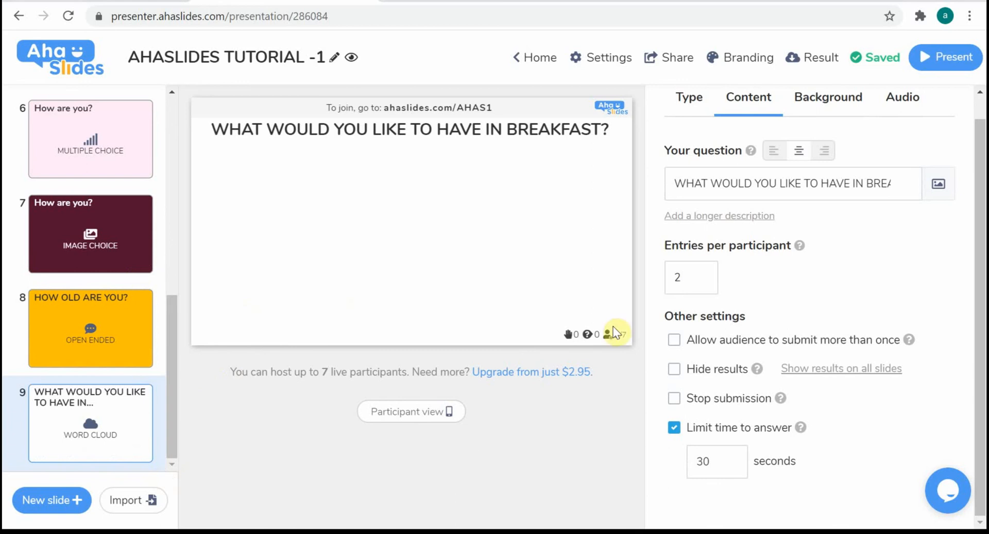
left_click(840, 105)
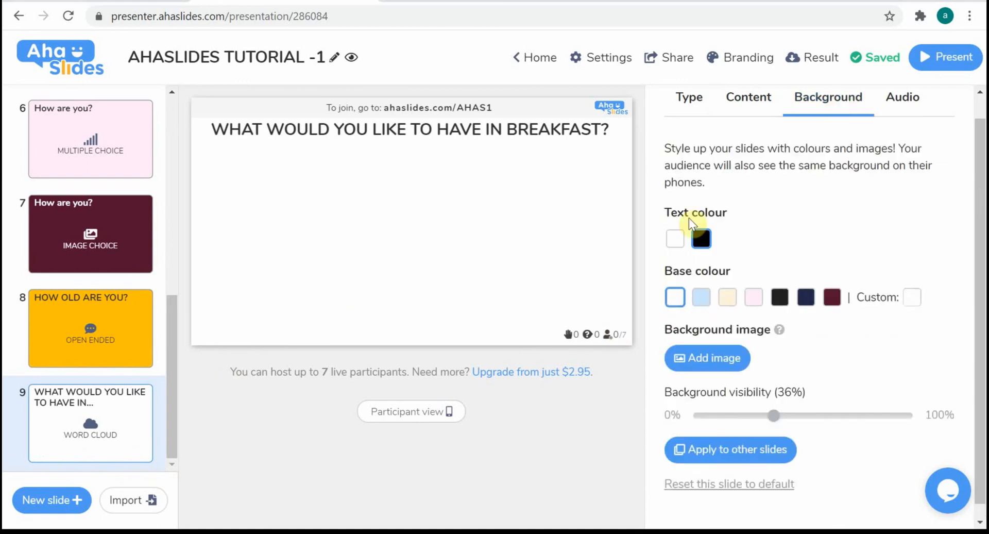
left_click(806, 299)
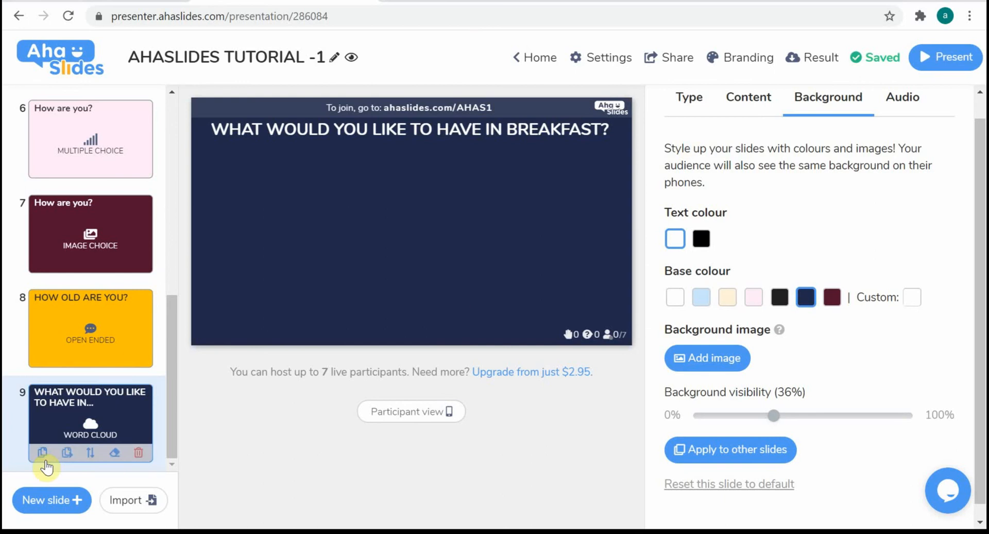
Add a Q&A slide after the word cloud slide and set its heading to "ASK ME ANYTHING ABOUT MY PRESENTATION?"
left_click(49, 498)
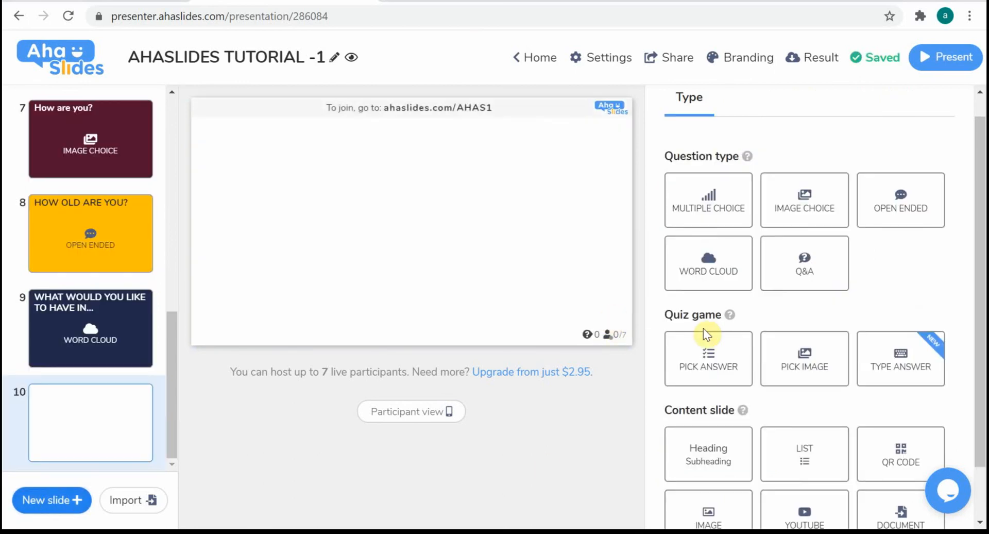
left_click(817, 245)
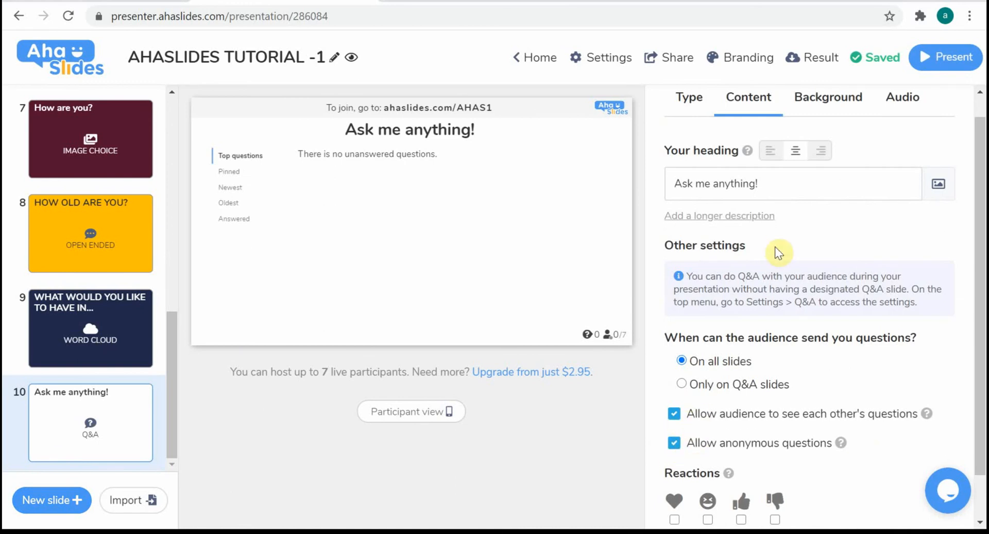
left_click(788, 183)
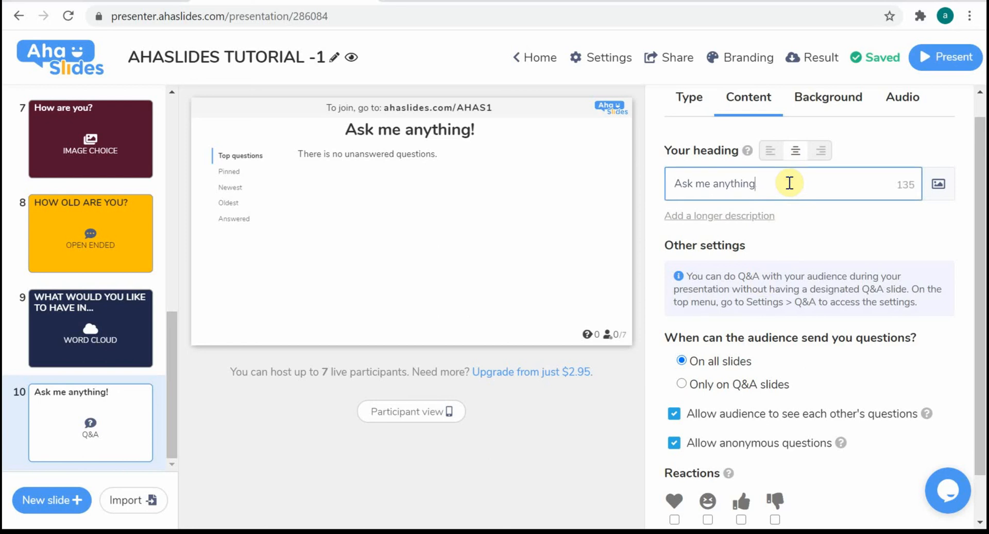
key("BackSpace")
key("BackSpace")
key("BackSpace")
key("BackSpace")
key("BackSpace")
key("BackSpace")
key("BackSpace")
key("BackSpace")
key("BackSpace")
key("BackSpace")
key("BackSpace")
key("BackSpace")
key("BackSpace")
key("BackSpace")
key("BackSpace")
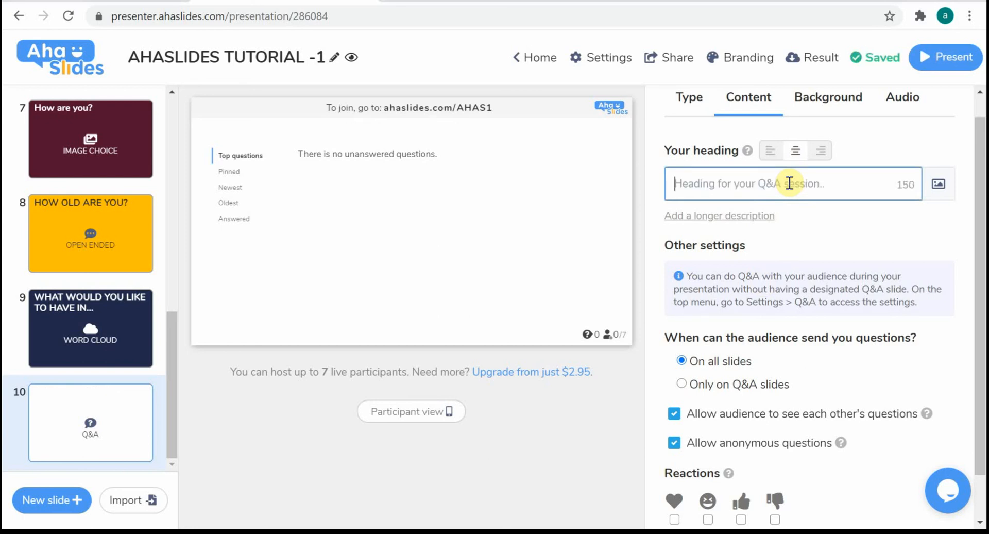
type("ASK MM")
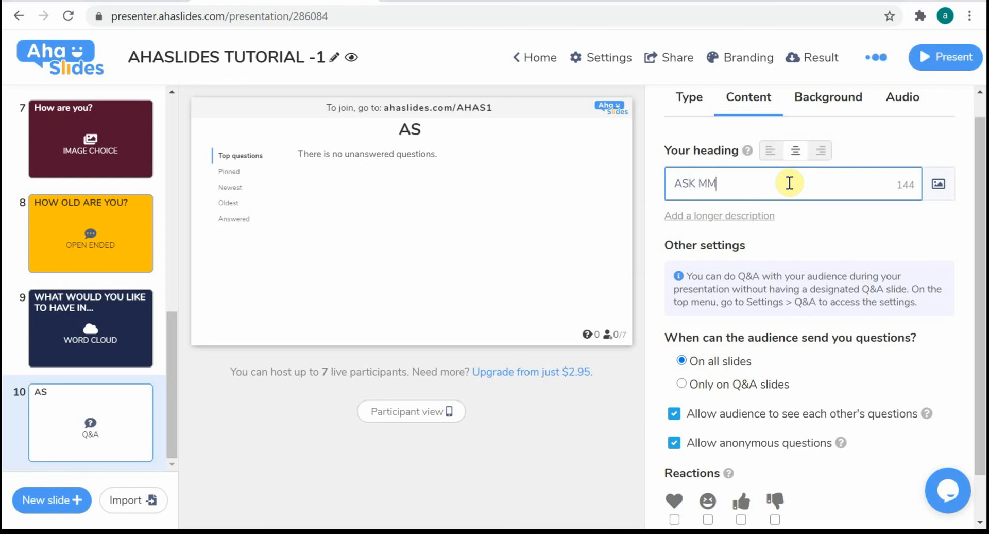
key("BackSpace")
type("E A")
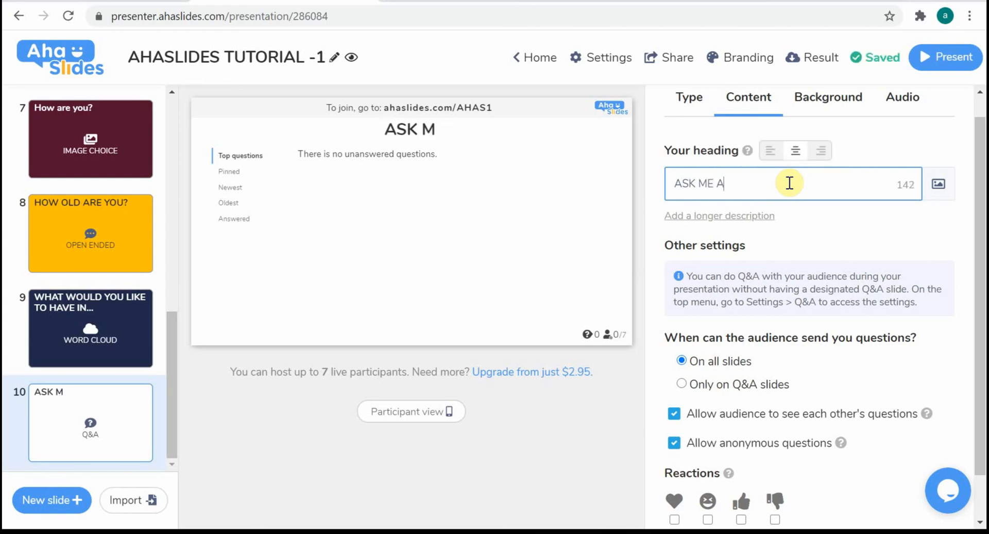
type("NYTHI")
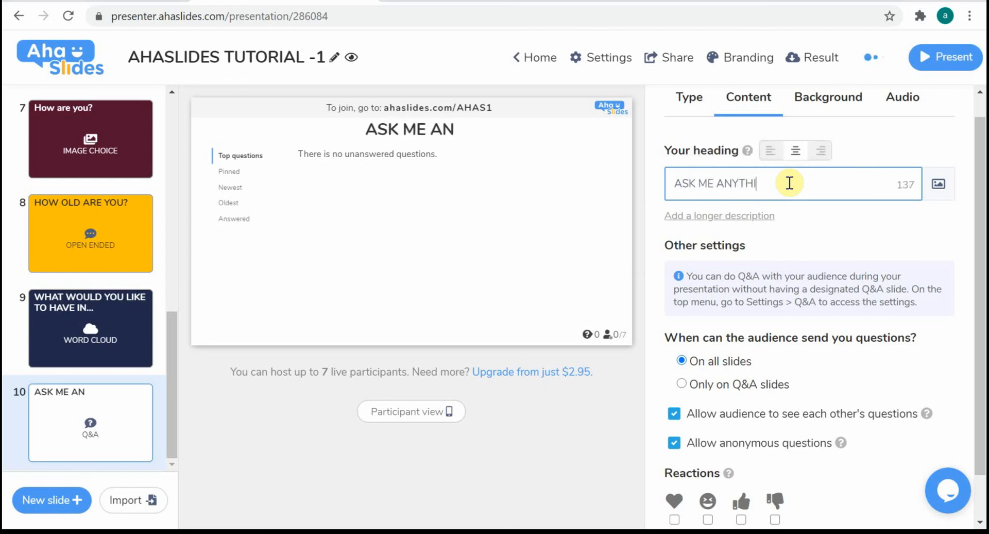
type("NG ABO")
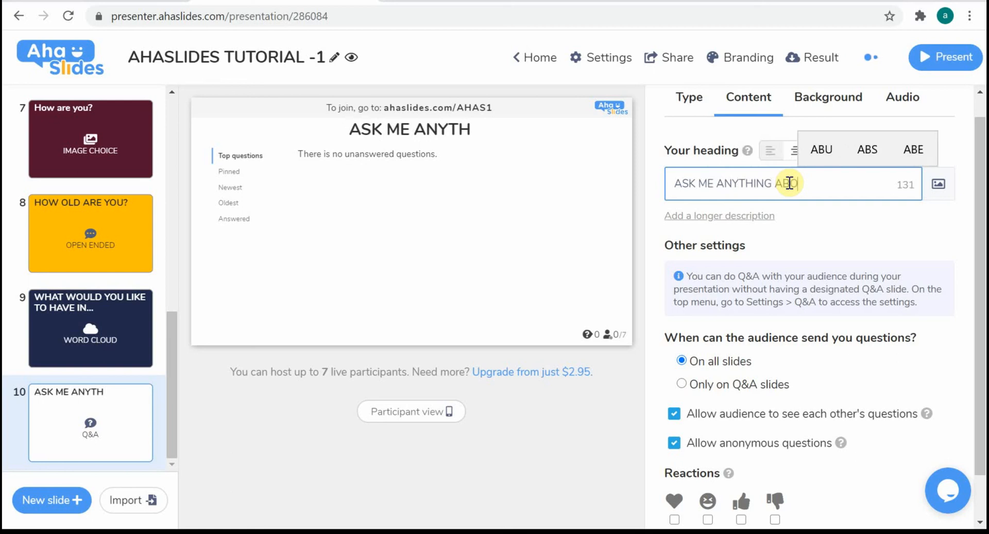
type("UT M")
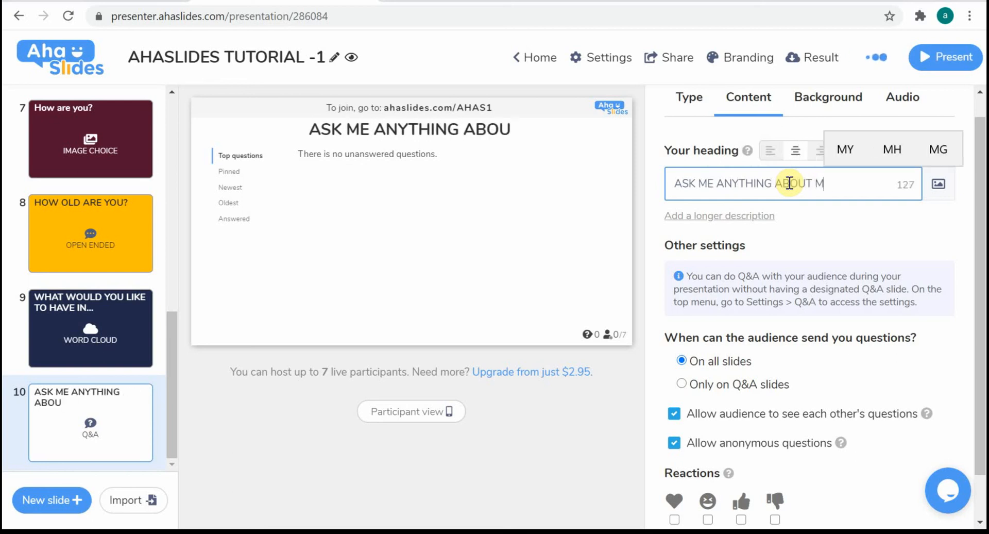
type("Y PRESE")
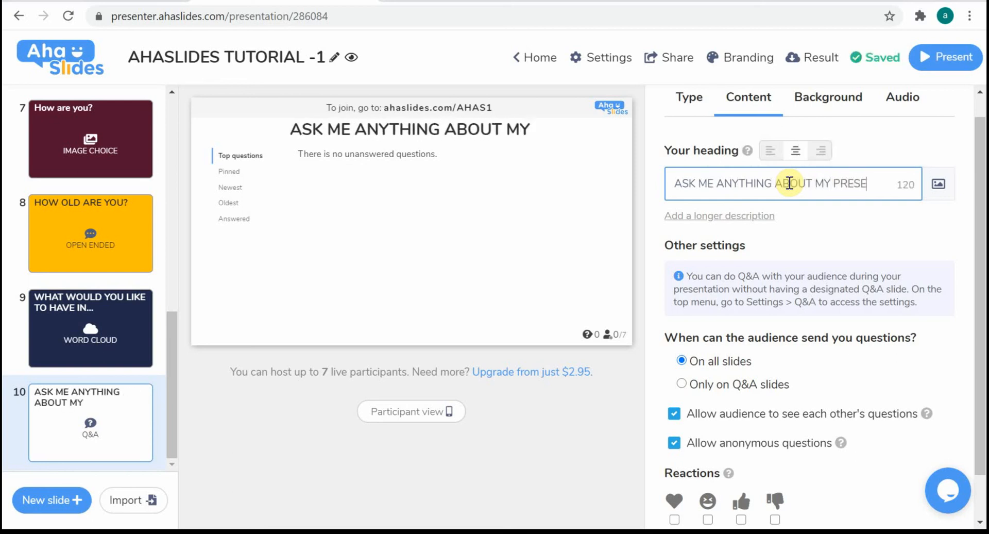
type("NTAT")
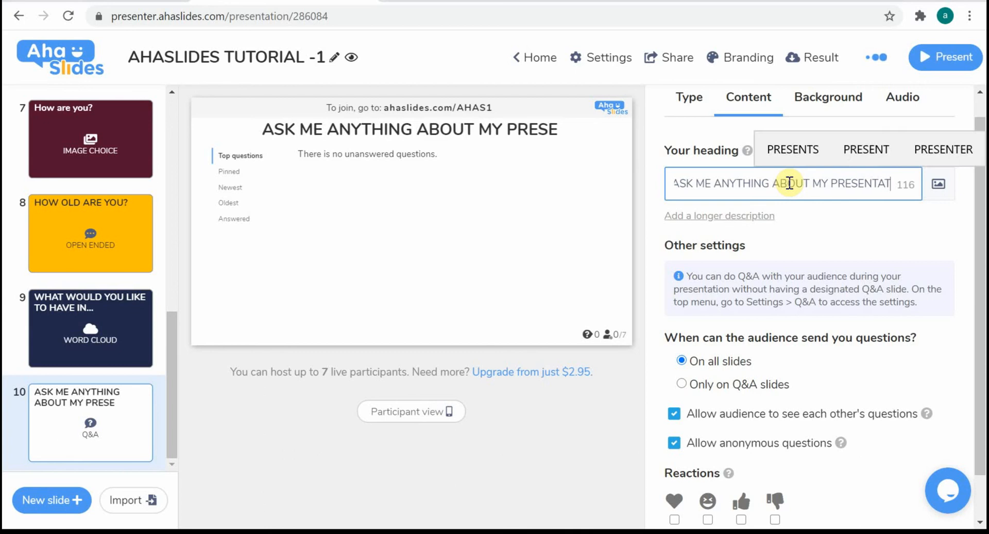
type("ION")
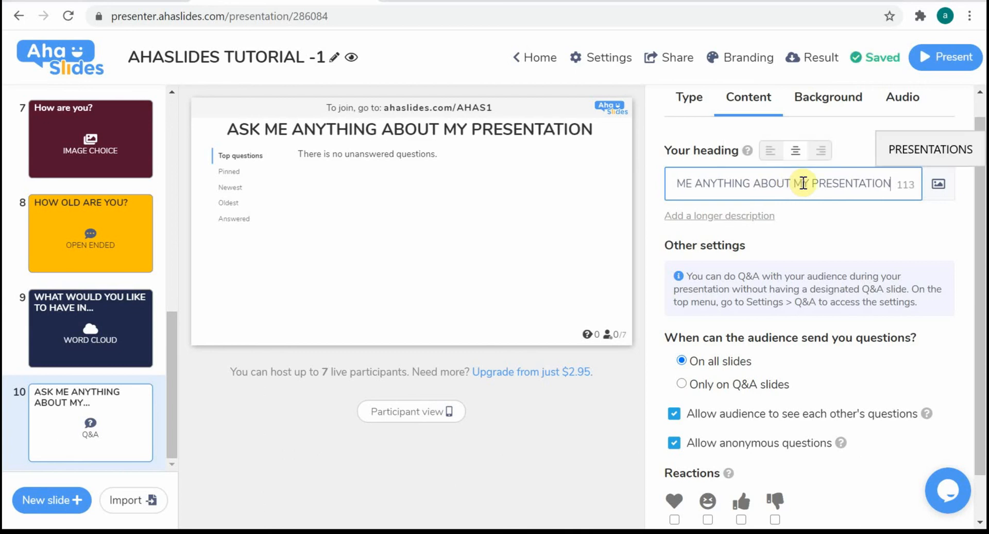
type("?")
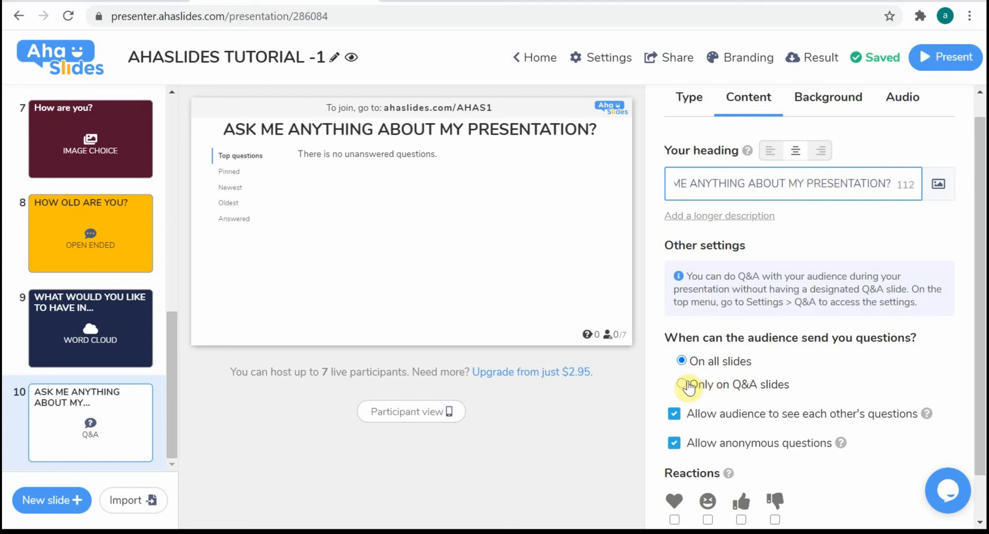
Let the audience send questions only on Q&A slides, and review the Q&A slide's remaining settings and reactions
left_click(689, 386)
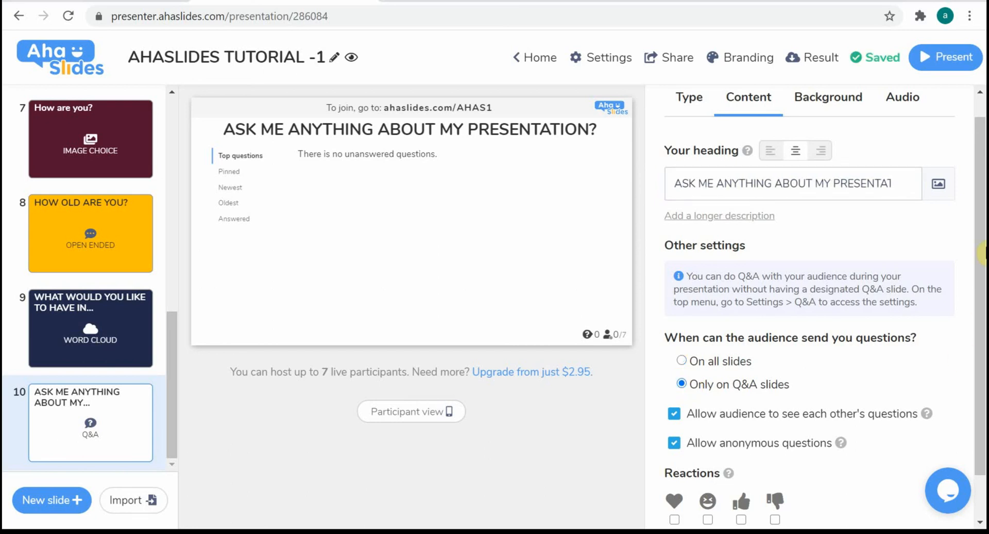
left_click_drag(978, 260, 971, 309)
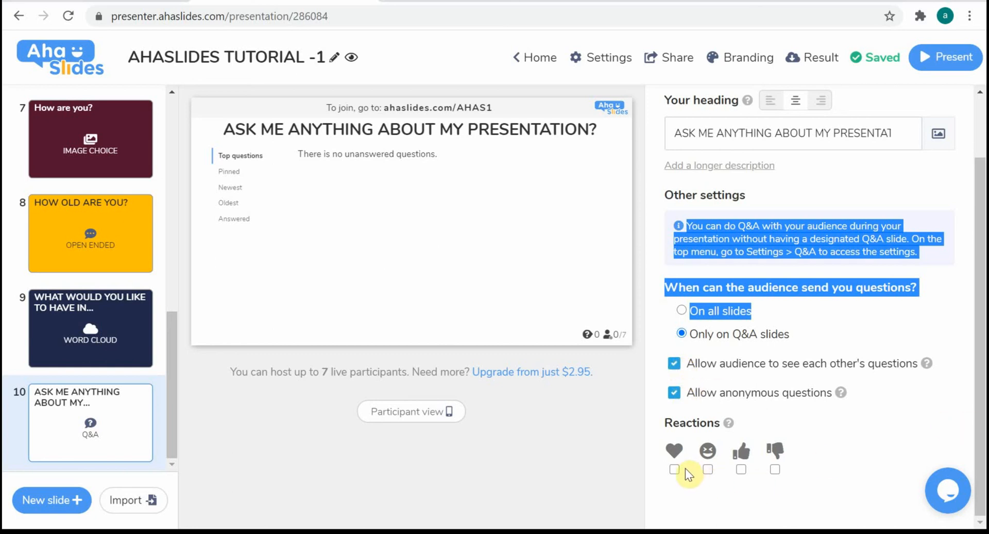
left_click(890, 406)
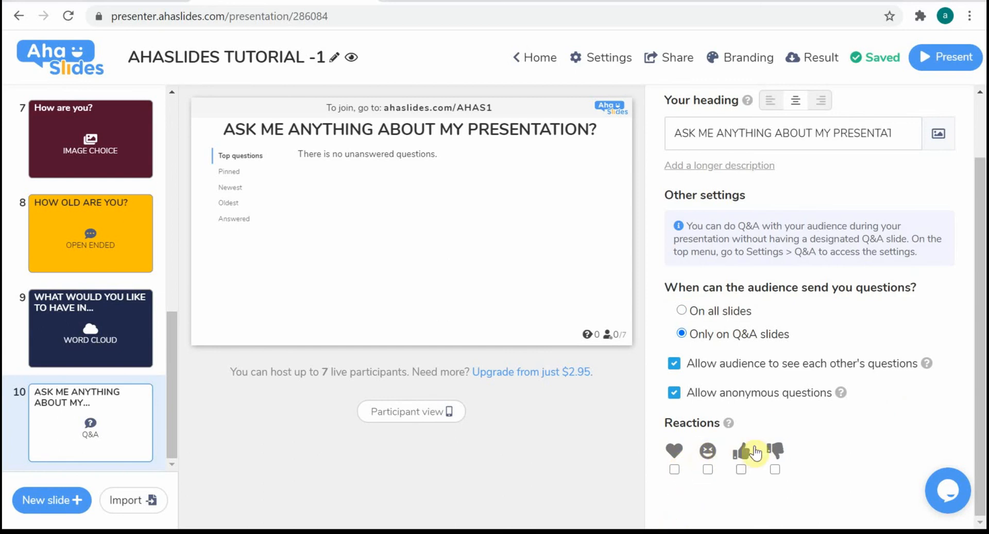
Set the base colour of the Q&A slide's background to light blue
left_click_drag(919, 363, 837, 110)
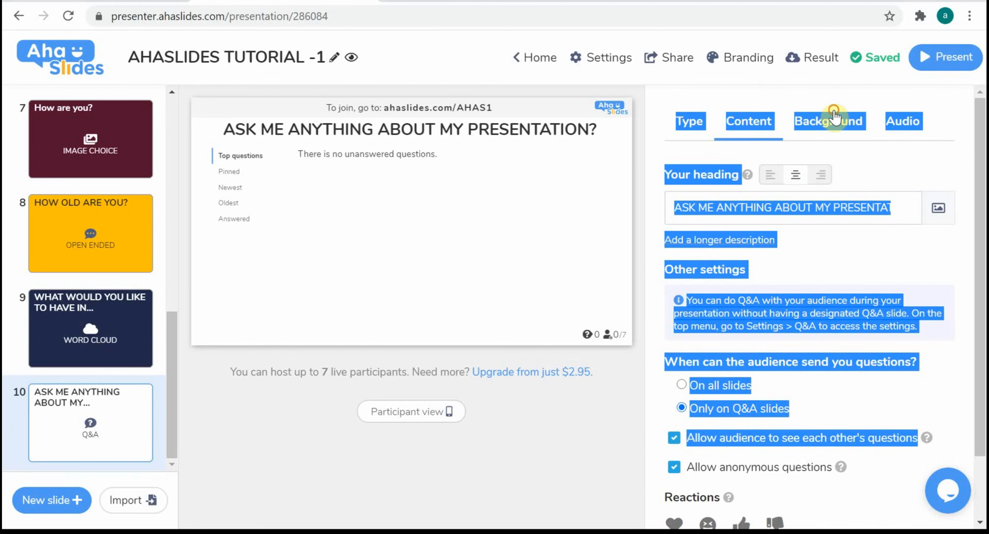
left_click(837, 114)
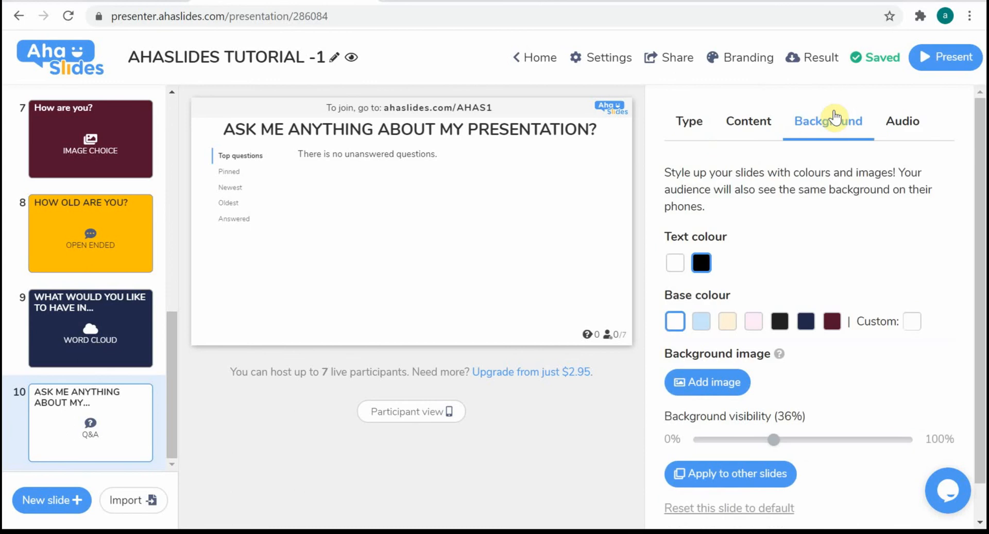
left_click(701, 321)
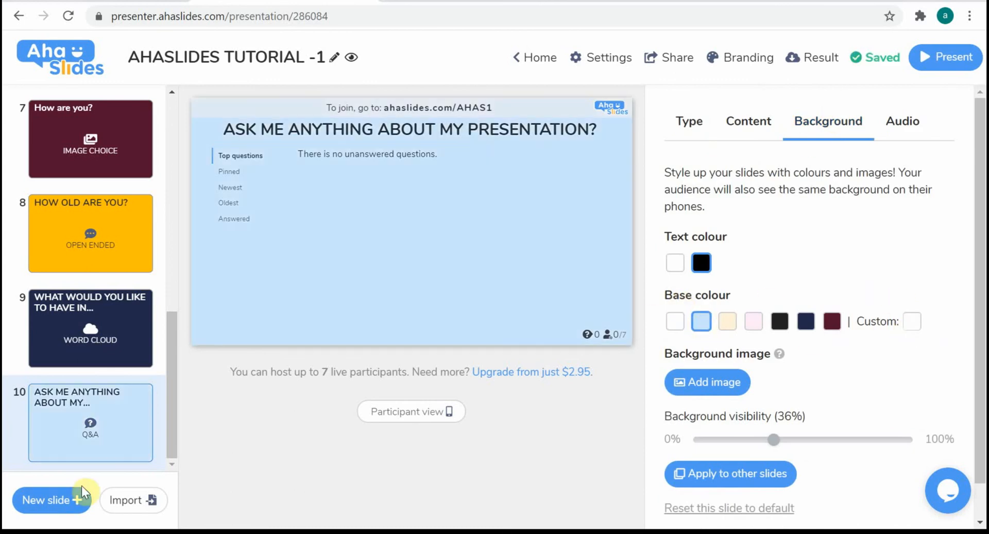
Present the slideshow from the QR code slide 1 and switch the presentation to windowed view
left_click_drag(174, 387, 175, 456)
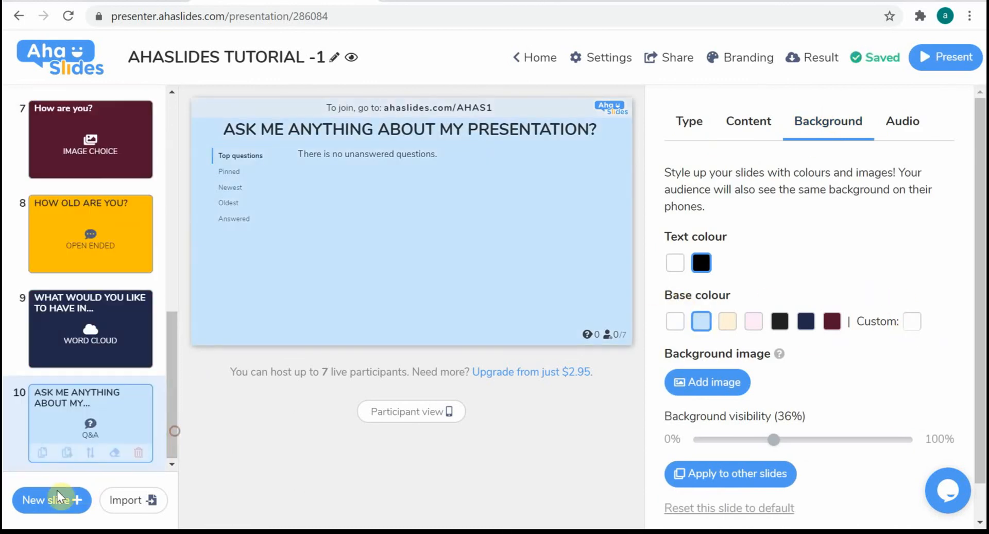
left_click(694, 124)
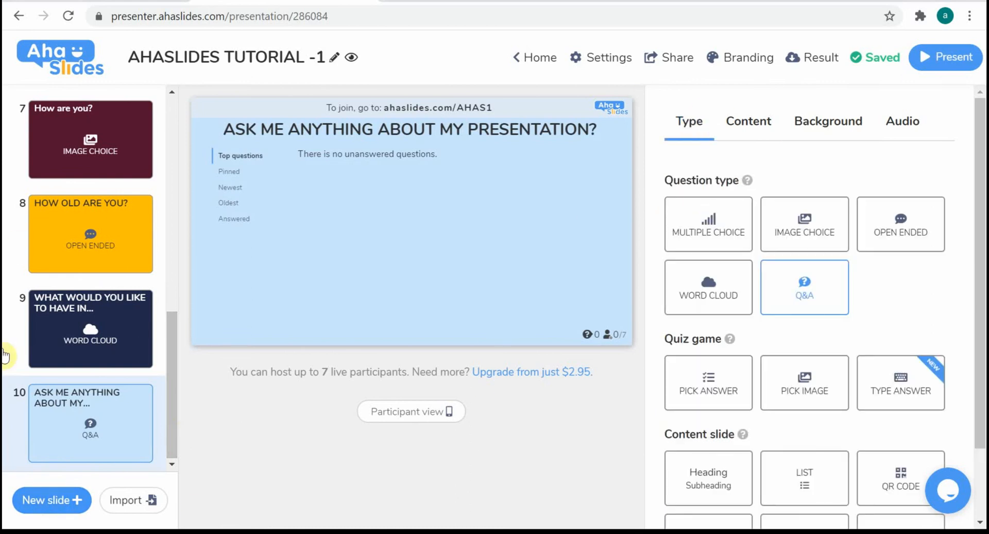
left_click_drag(168, 358, 191, 310)
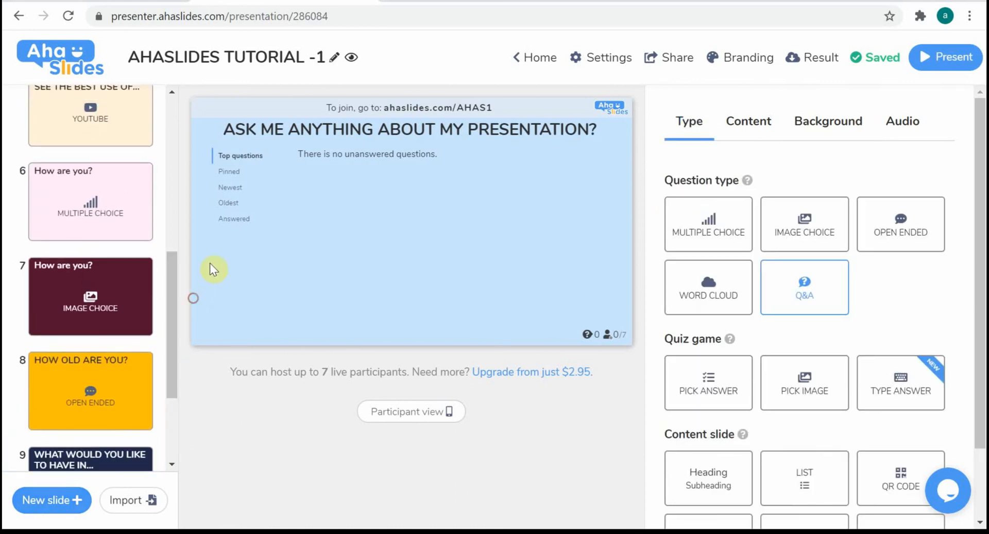
left_click(134, 210)
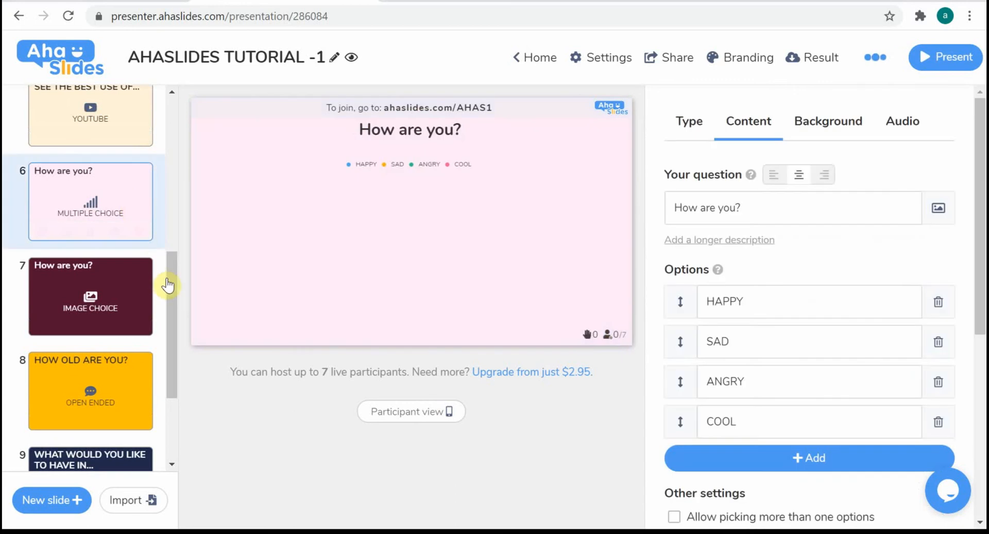
left_click_drag(166, 280, 214, 62)
left_click(119, 111)
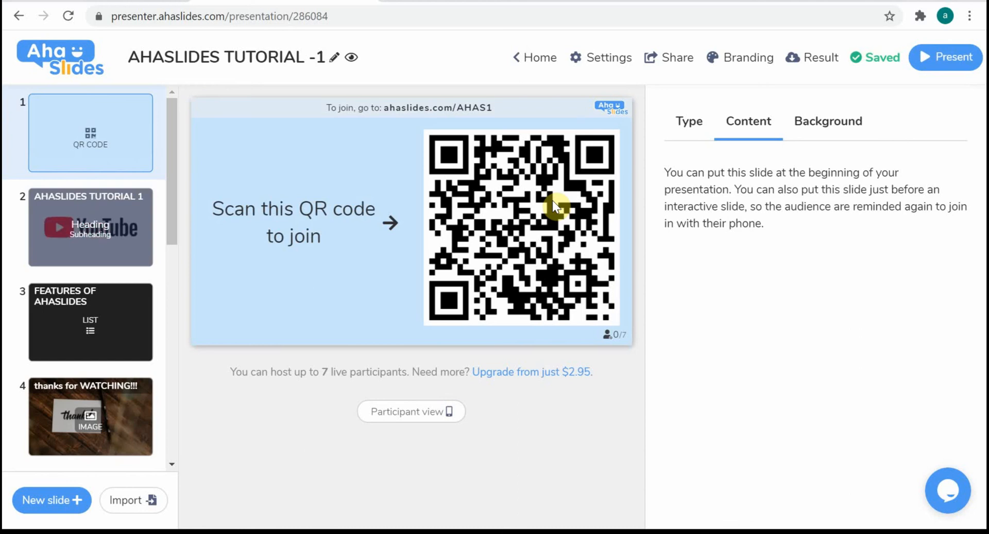
left_click(973, 66)
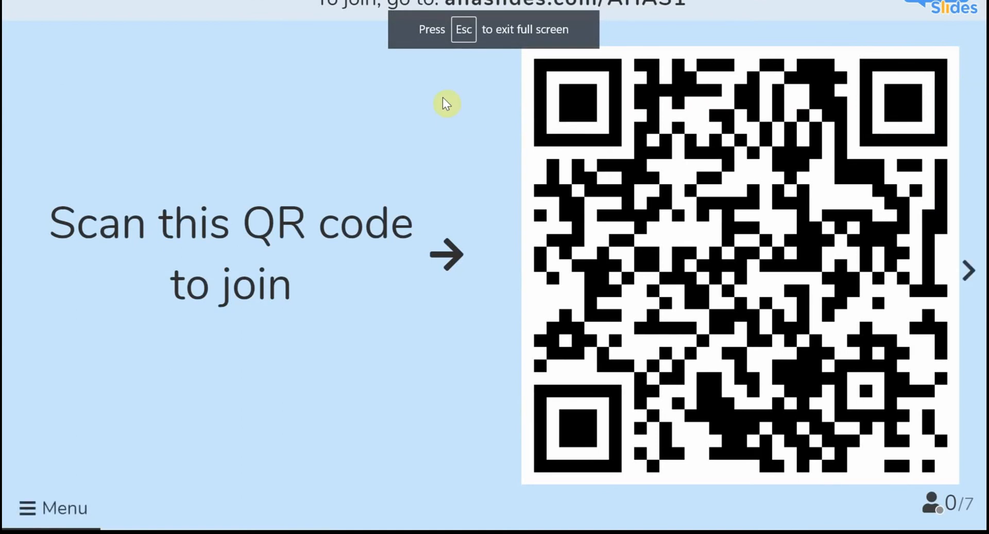
left_click(23, 521)
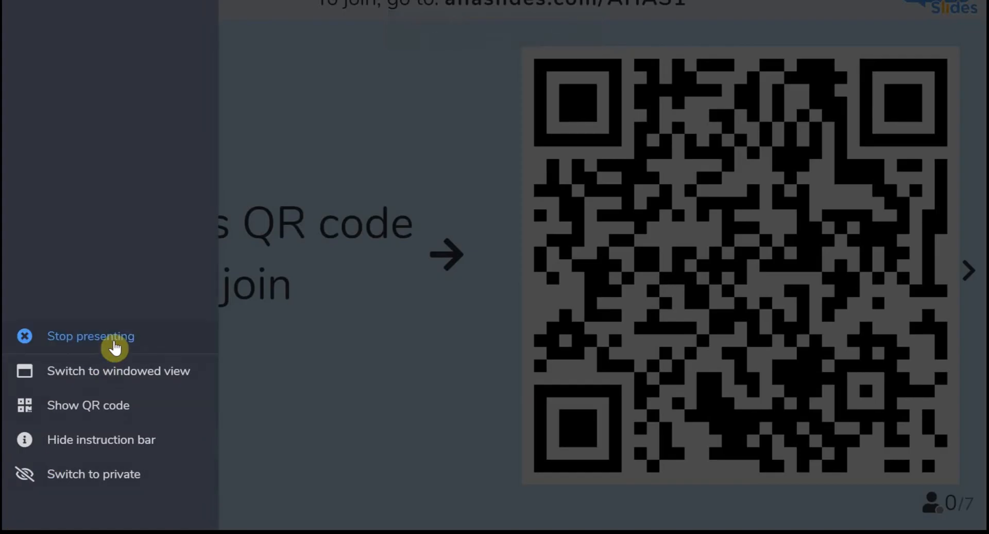
left_click(125, 372)
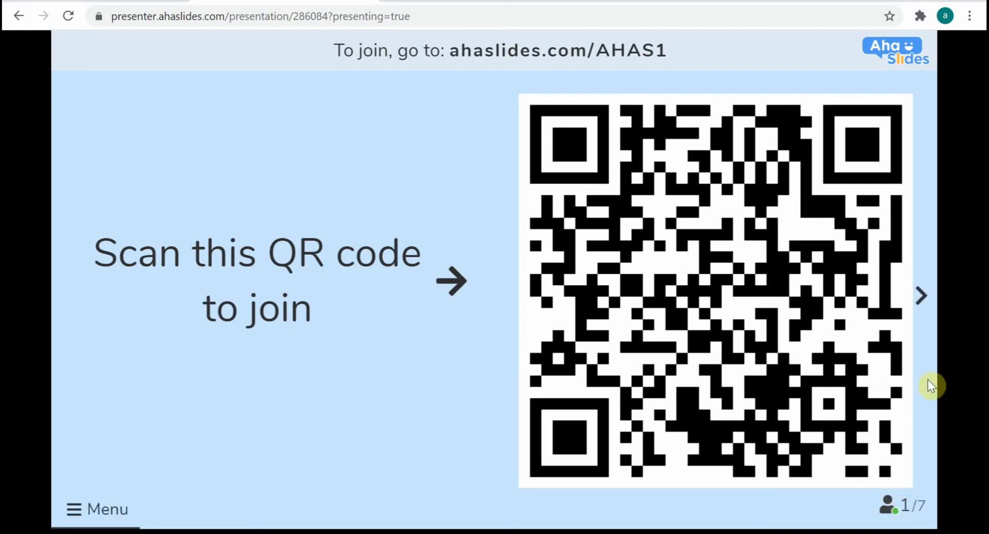
Advance the presentation to the FEATURES OF AHASLIDES slide and go back to the AHASLIDES TUTORIAL 1 heading slide
left_click(921, 297)
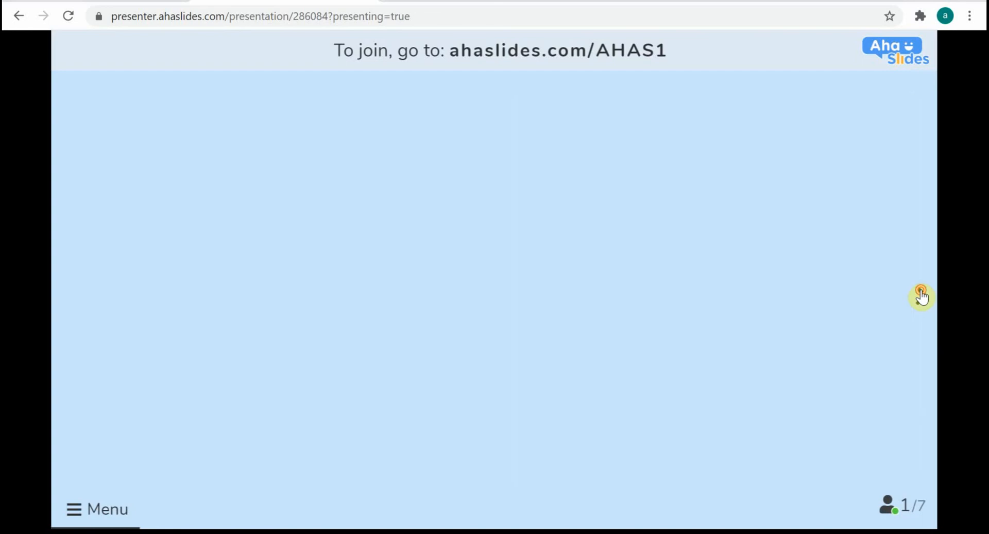
left_click(922, 296)
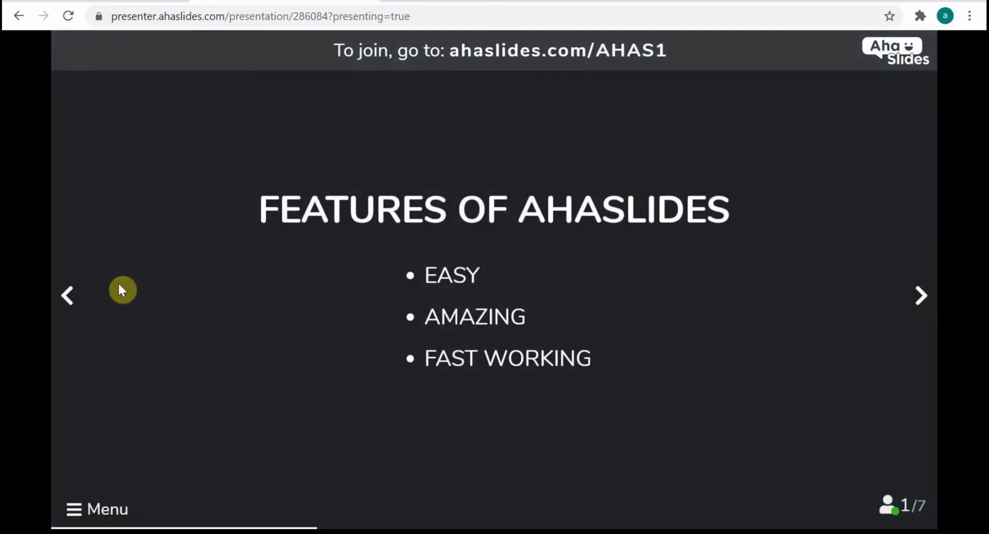
left_click(79, 299)
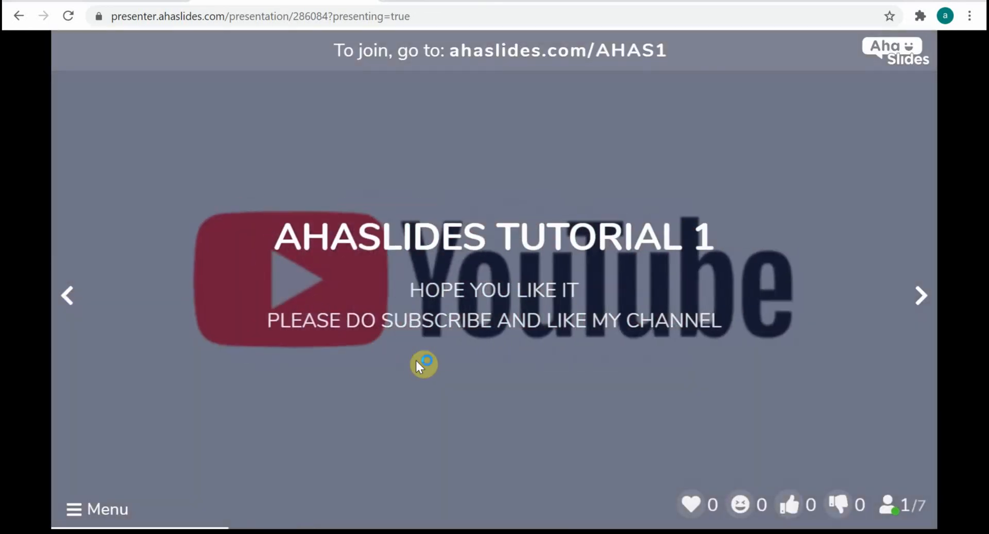